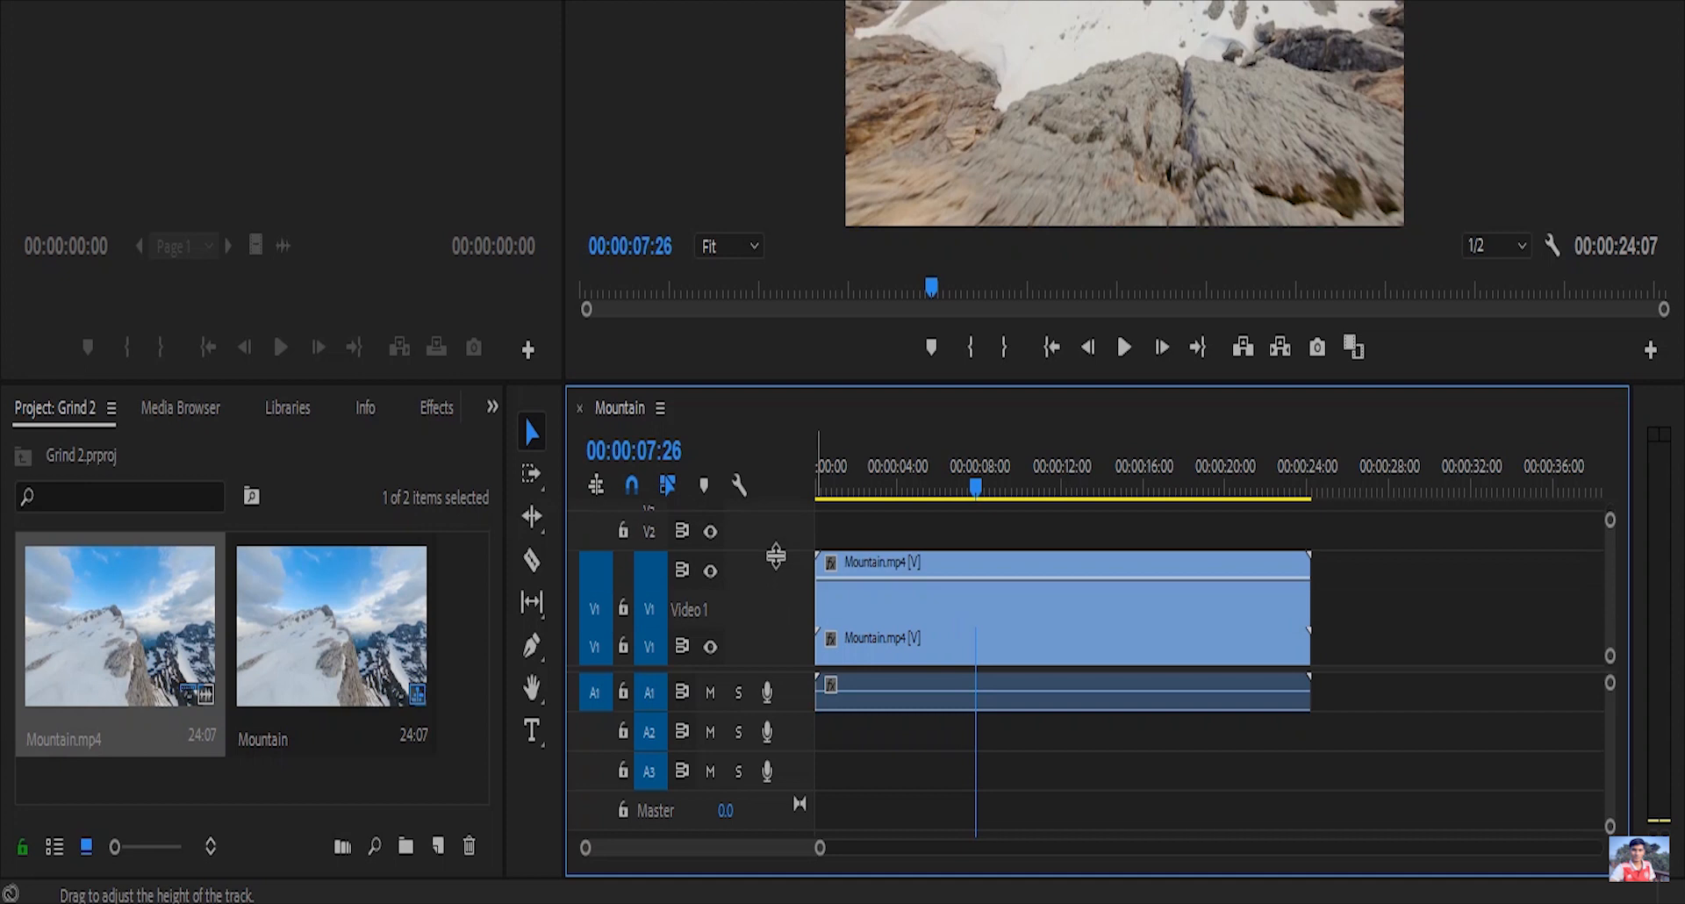
Step: Show the Time Remapping Speed line on the Mountain.mp4 clip
{"action": "left_click", "coordinate": [834, 568]}
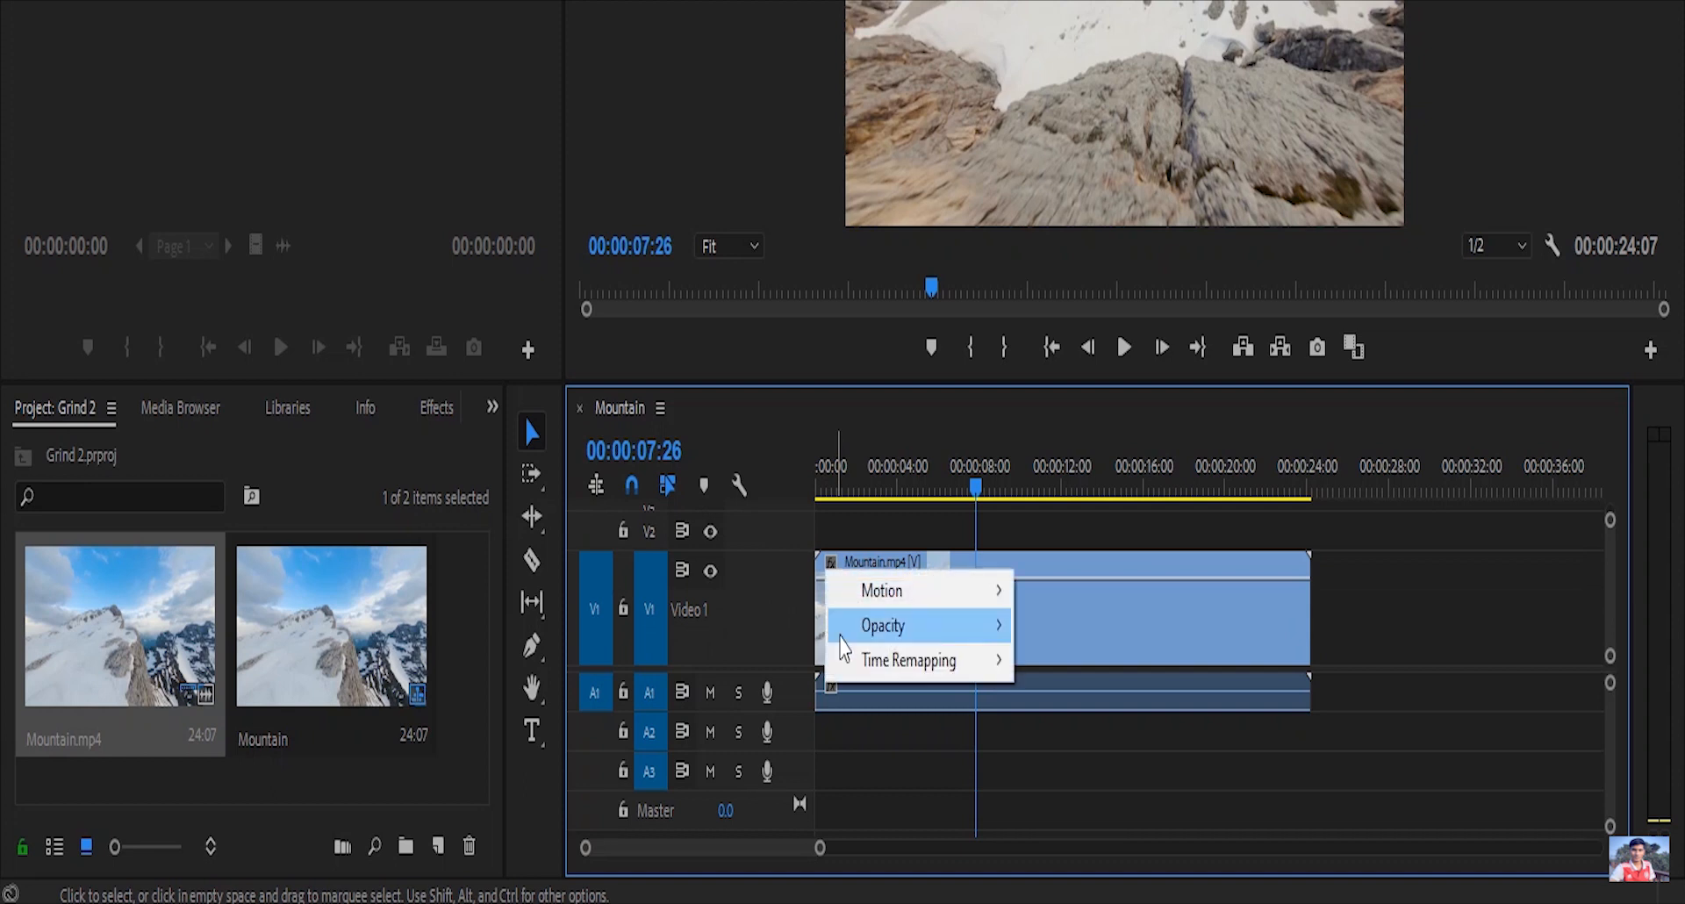
{"action": "mouse_move", "coordinate": [917, 665]}
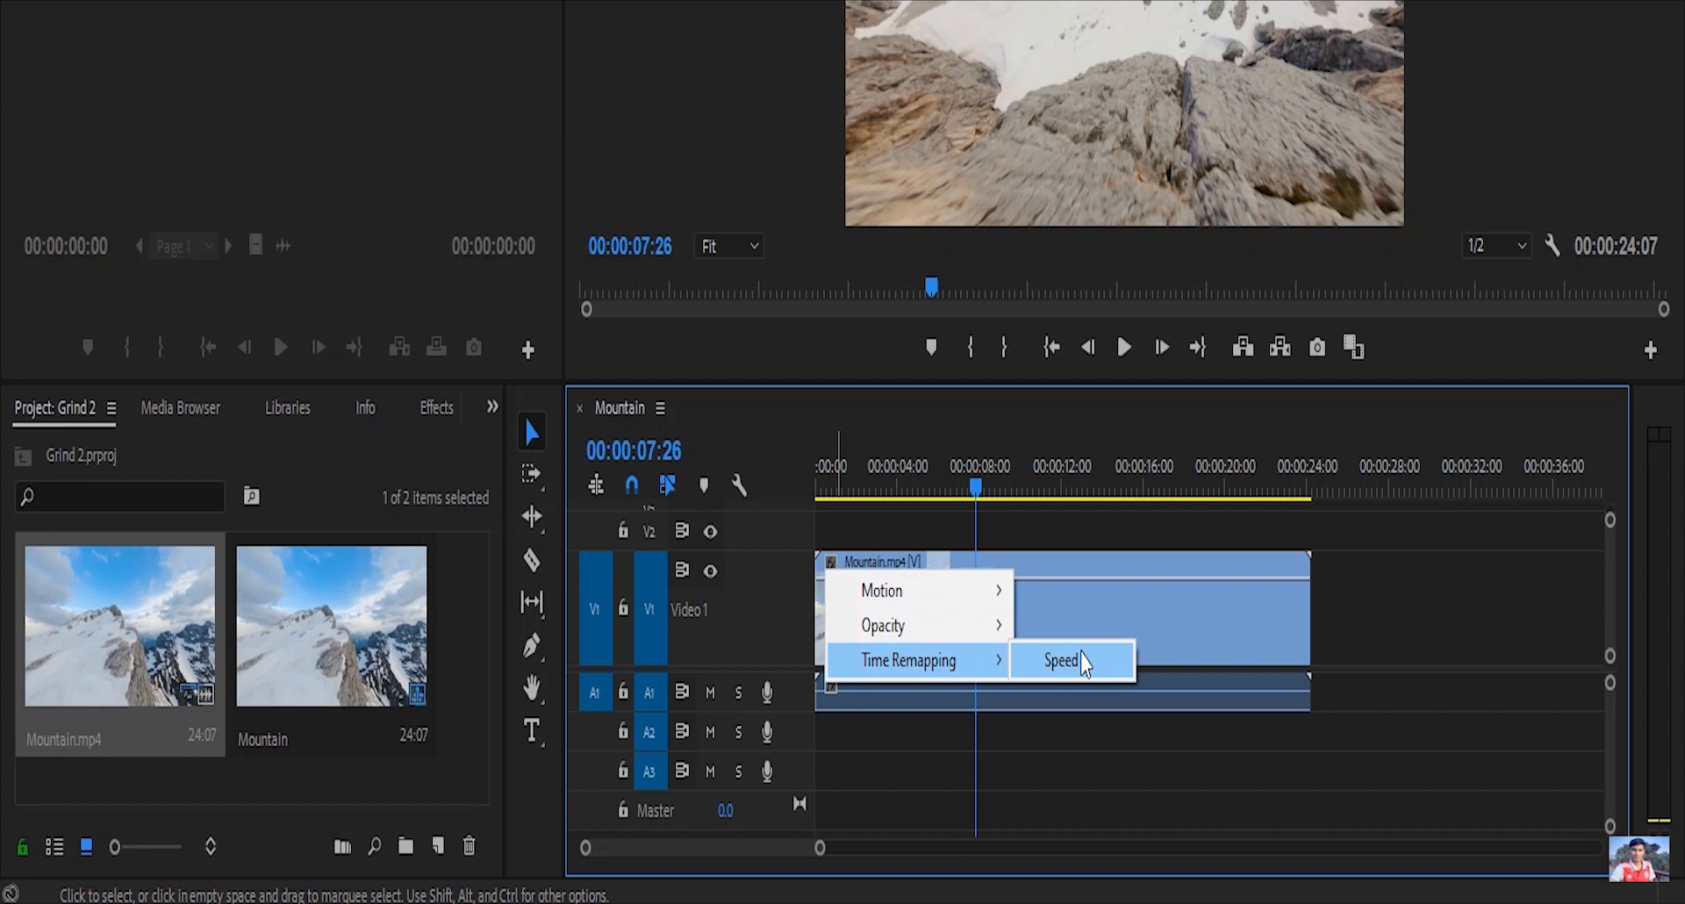
{"action": "left_click", "coordinate": [1062, 660]}
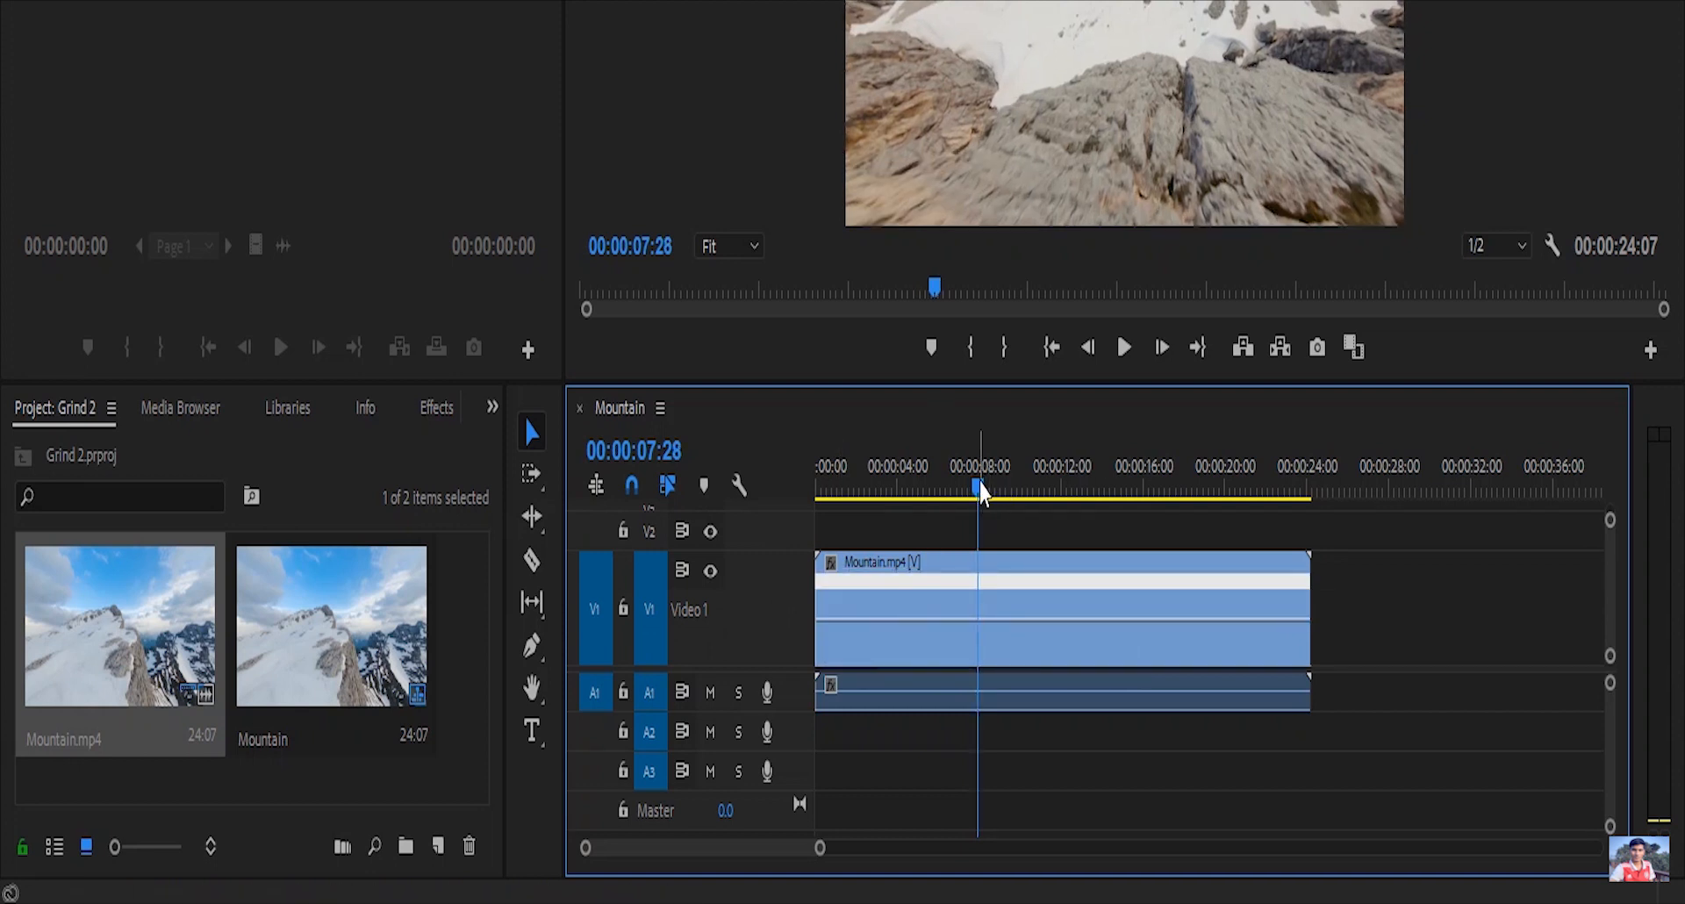
Step: Add a speed keyframe to the Mountain.mp4 clip at 00:00:03:23
{"action": "left_click_drag", "start_coordinate": [976, 487], "coordinate": [897, 524]}
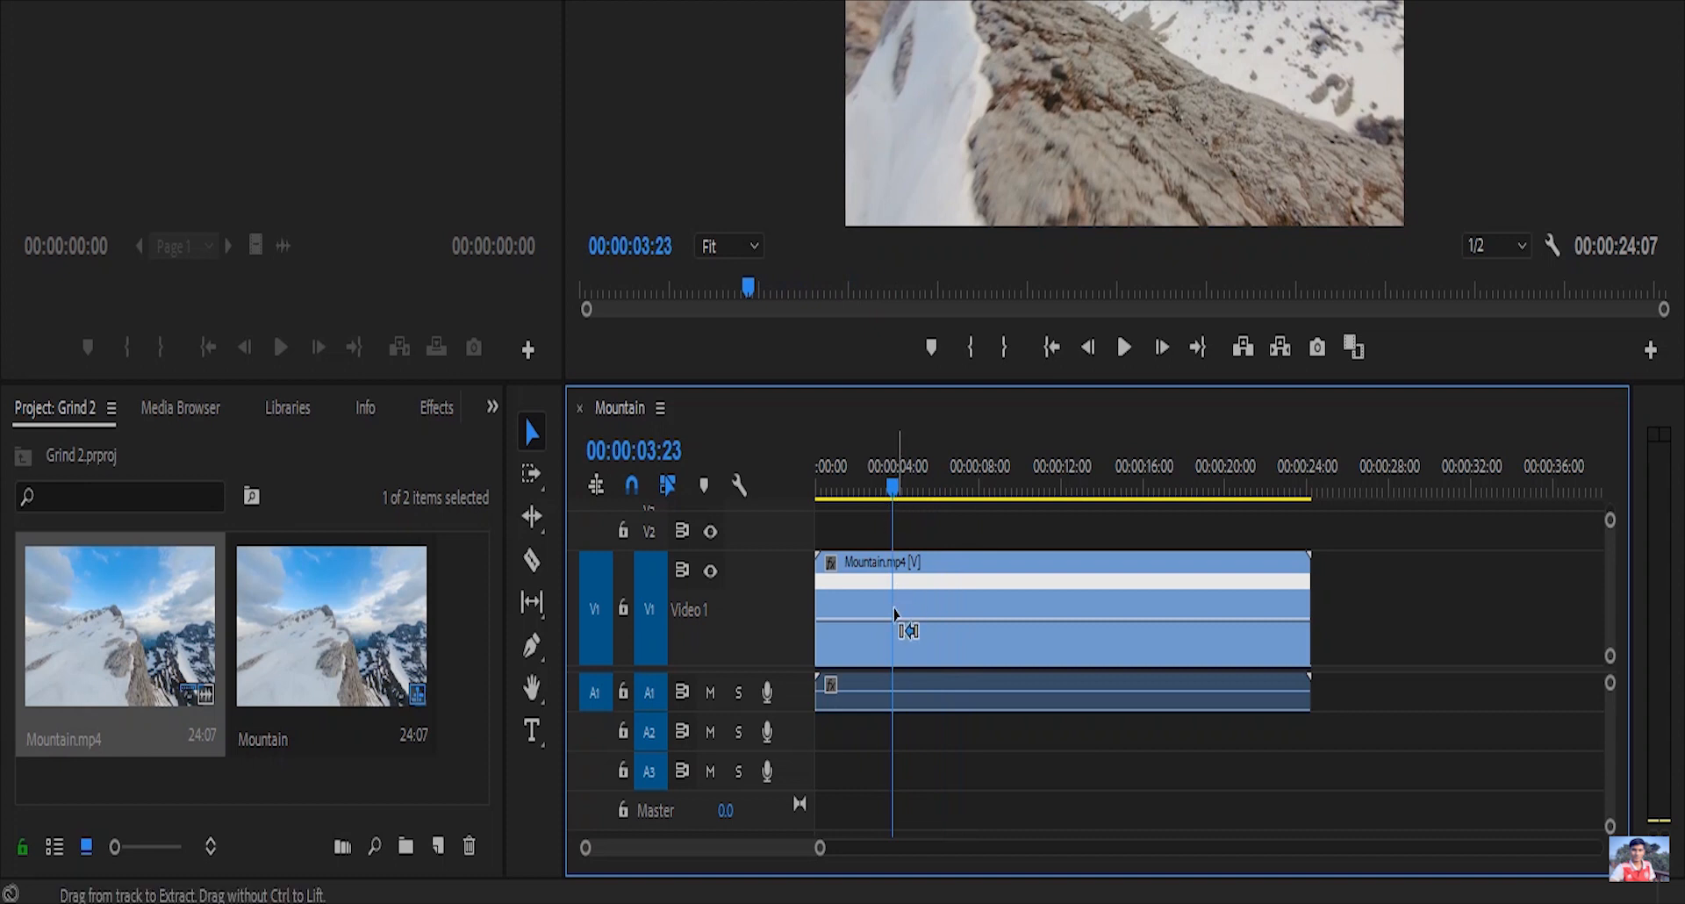
{"action": "mouse_move", "coordinate": [893, 623]}
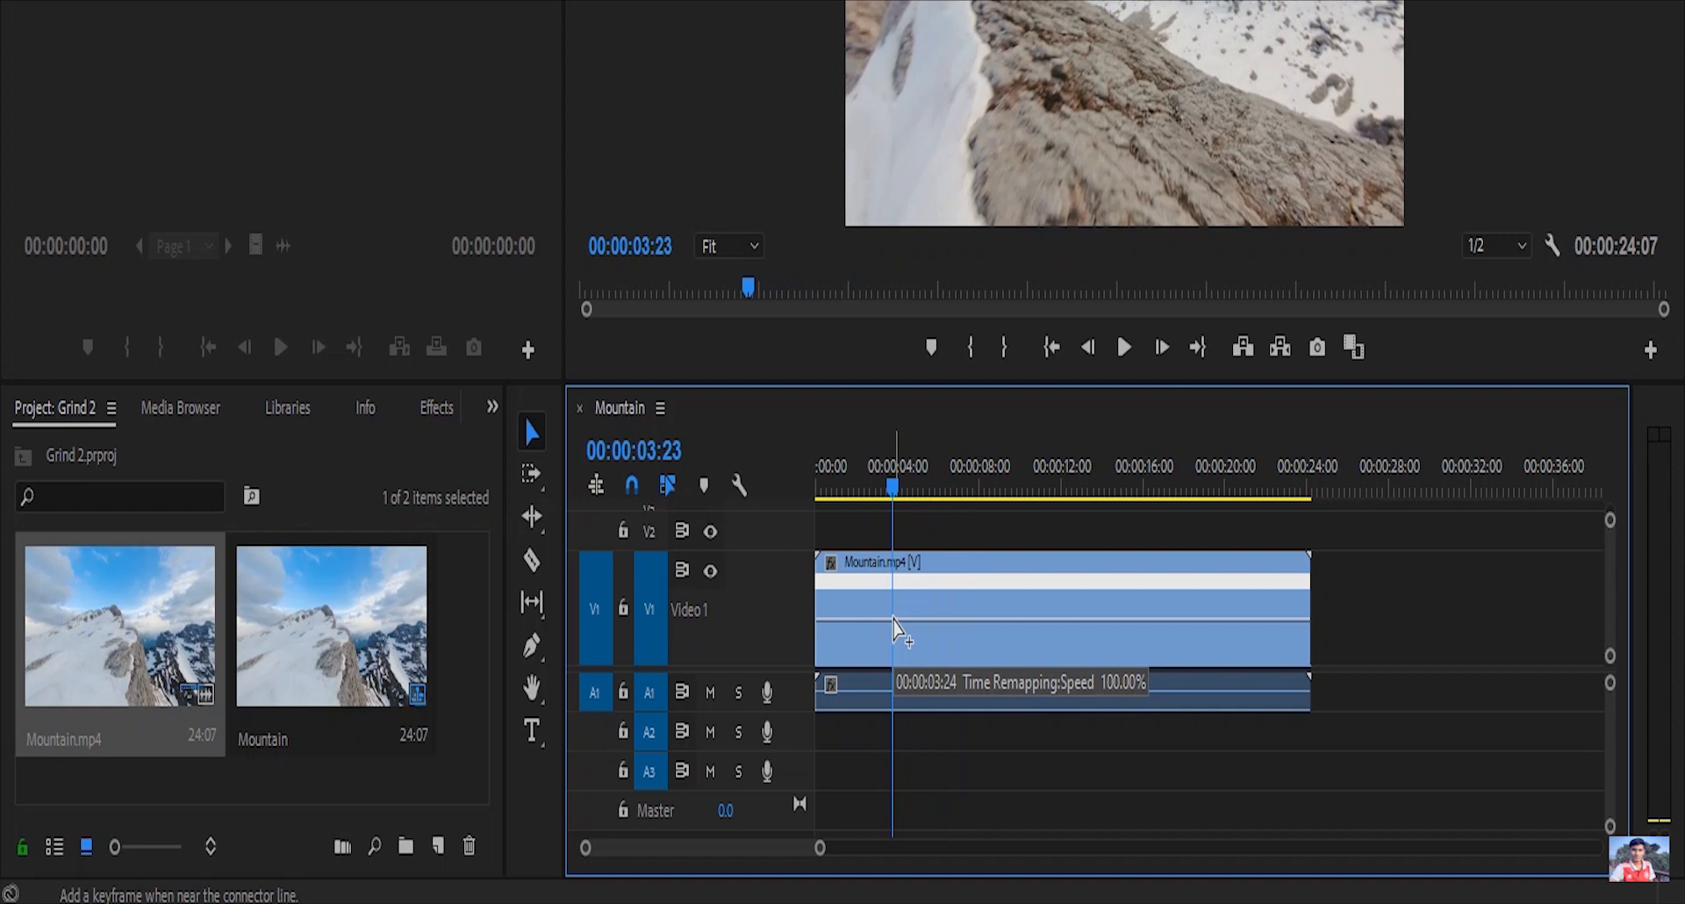
{"action": "left_click", "coordinate": [893, 623], "text": "ctrl"}
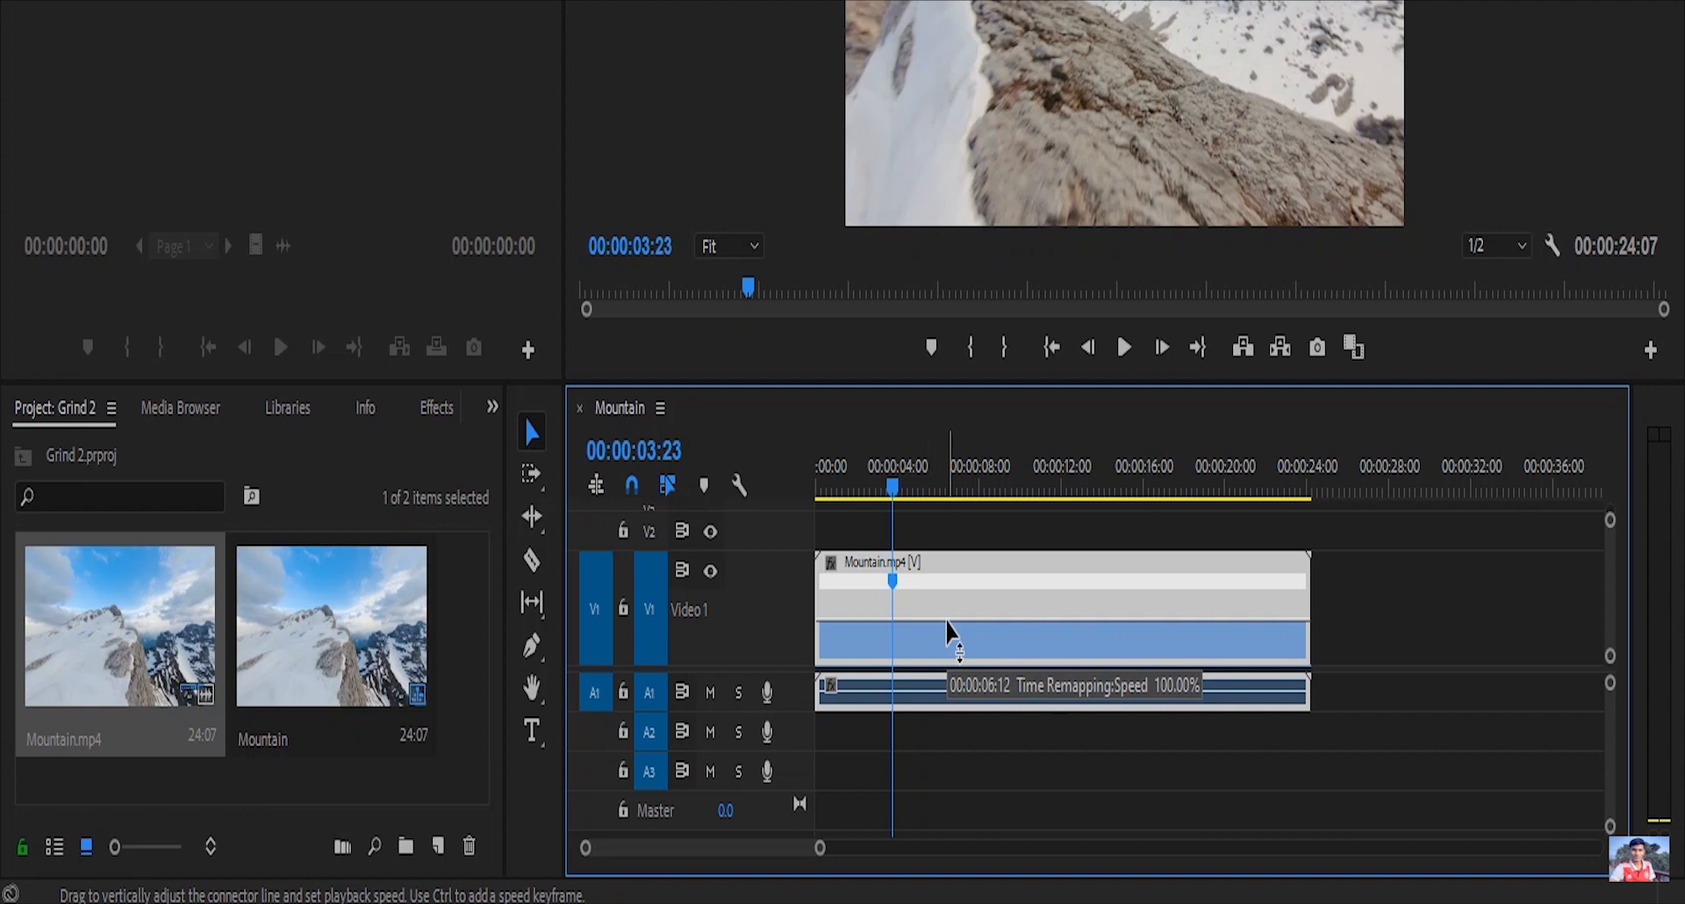
Step: Raise the clip's speed after the keyframe to about 229%
{"action": "left_click_drag", "start_coordinate": [948, 625], "coordinate": [961, 603]}
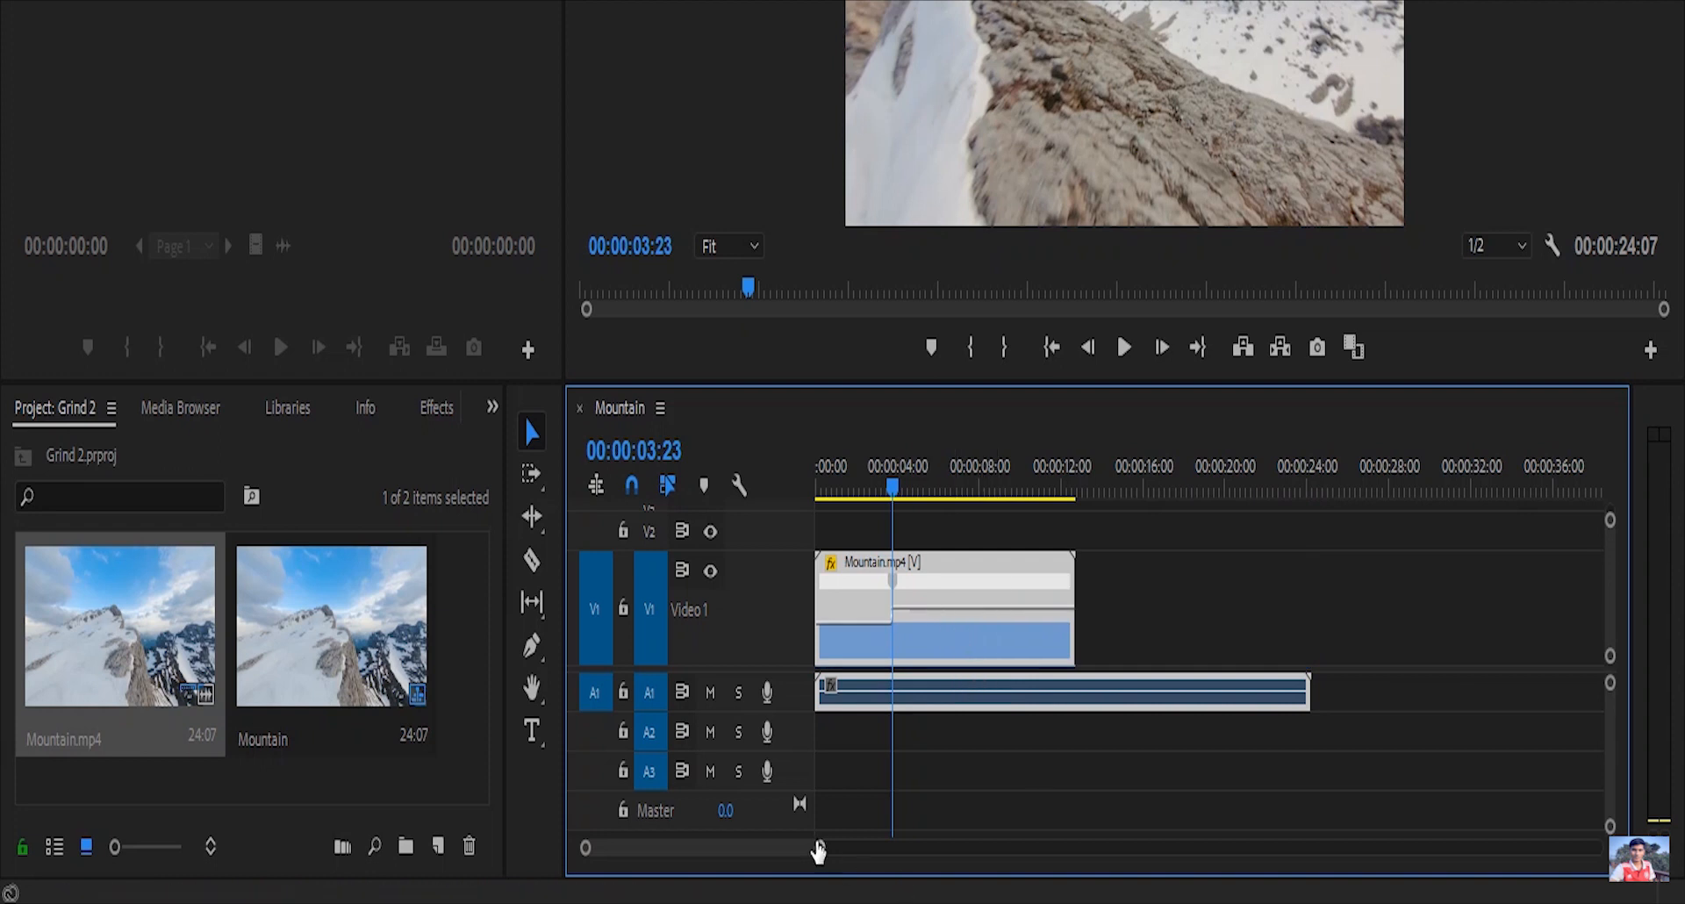
{"action": "left_click_drag", "start_coordinate": [818, 849], "coordinate": [728, 849]}
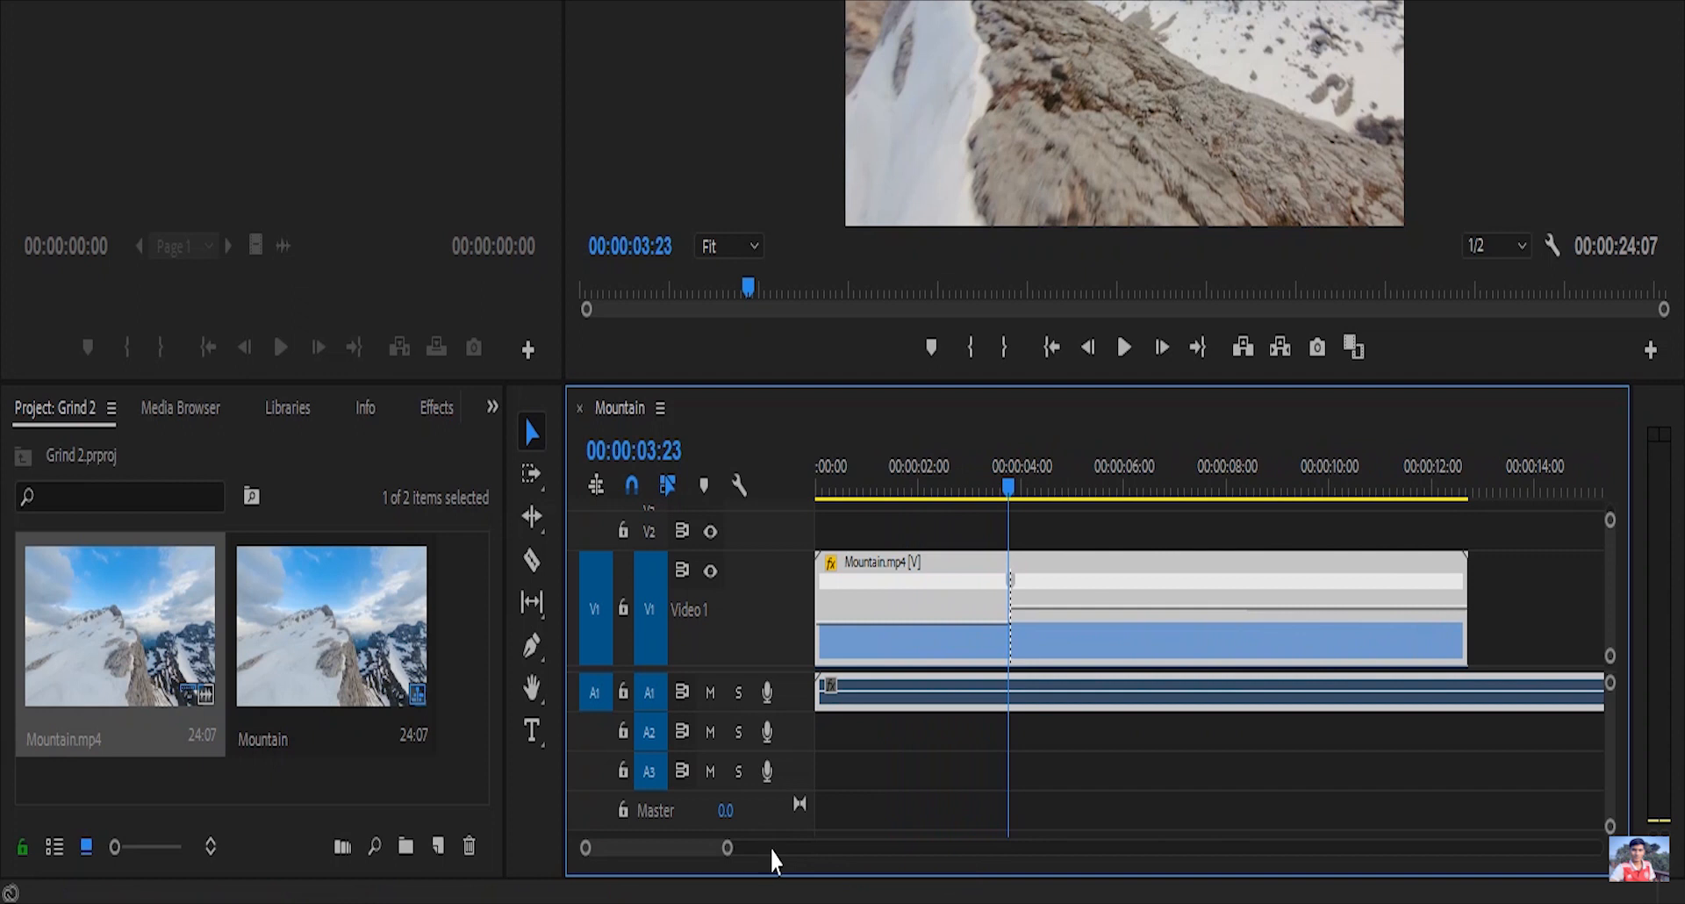
{"action": "key", "text": "ctrl+equal"}
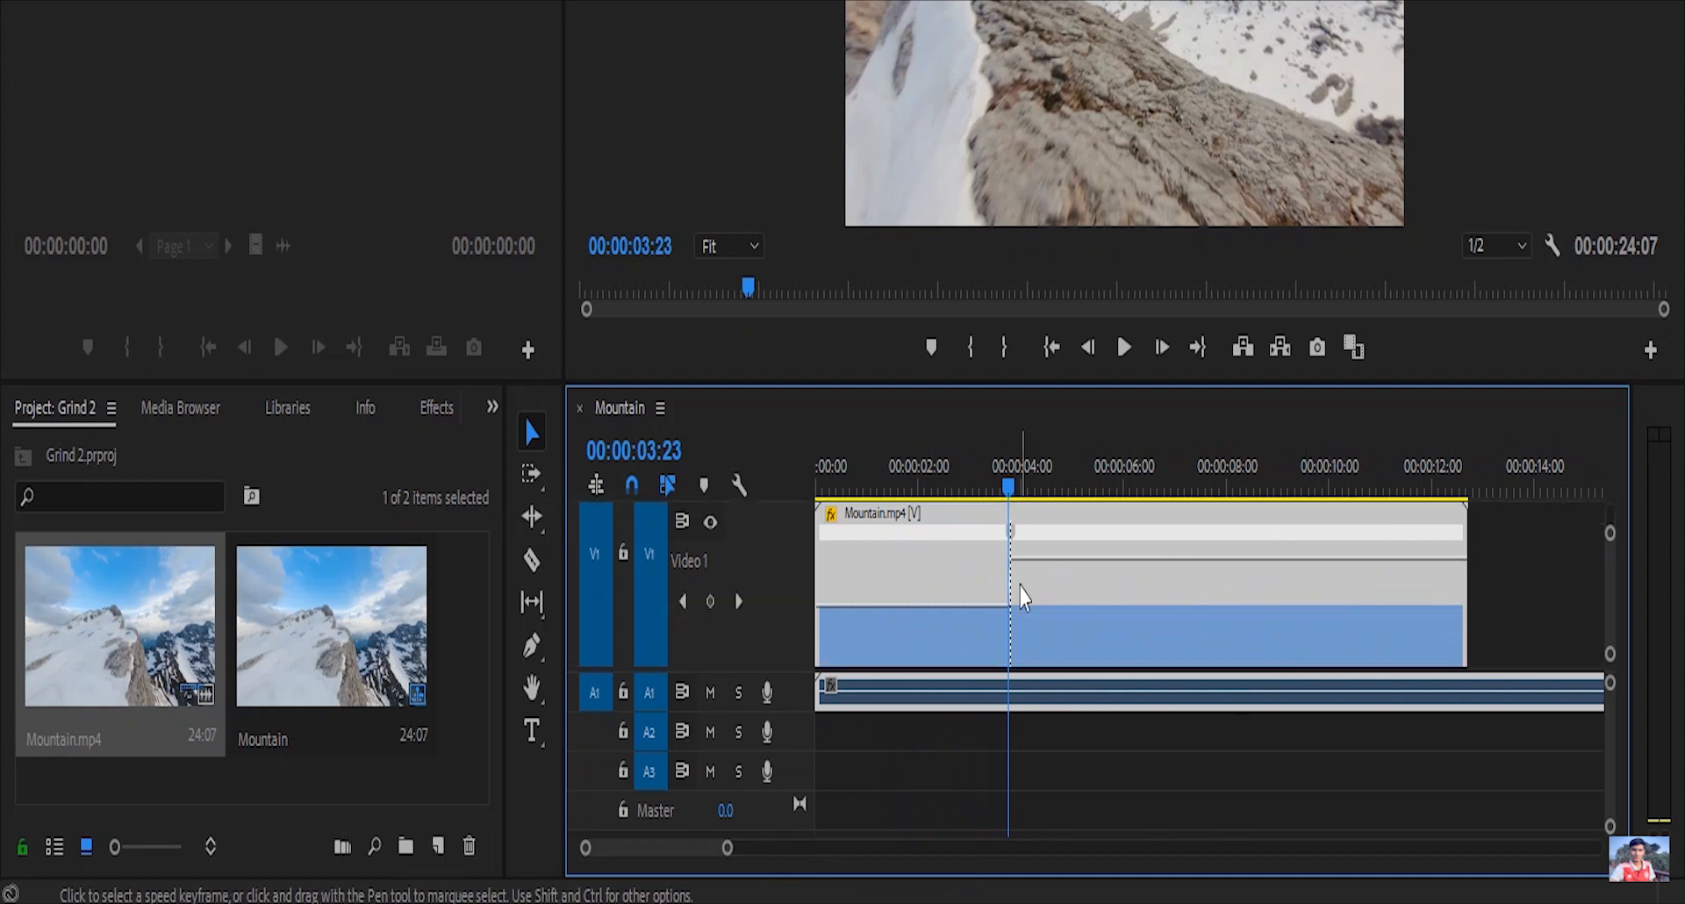
Step: Play back the abrupt speed-up around the first speed keyframe, starting shortly before it
{"action": "left_click", "coordinate": [989, 460]}
{"action": "left_click", "coordinate": [1122, 348]}
{"action": "key", "text": "space"}
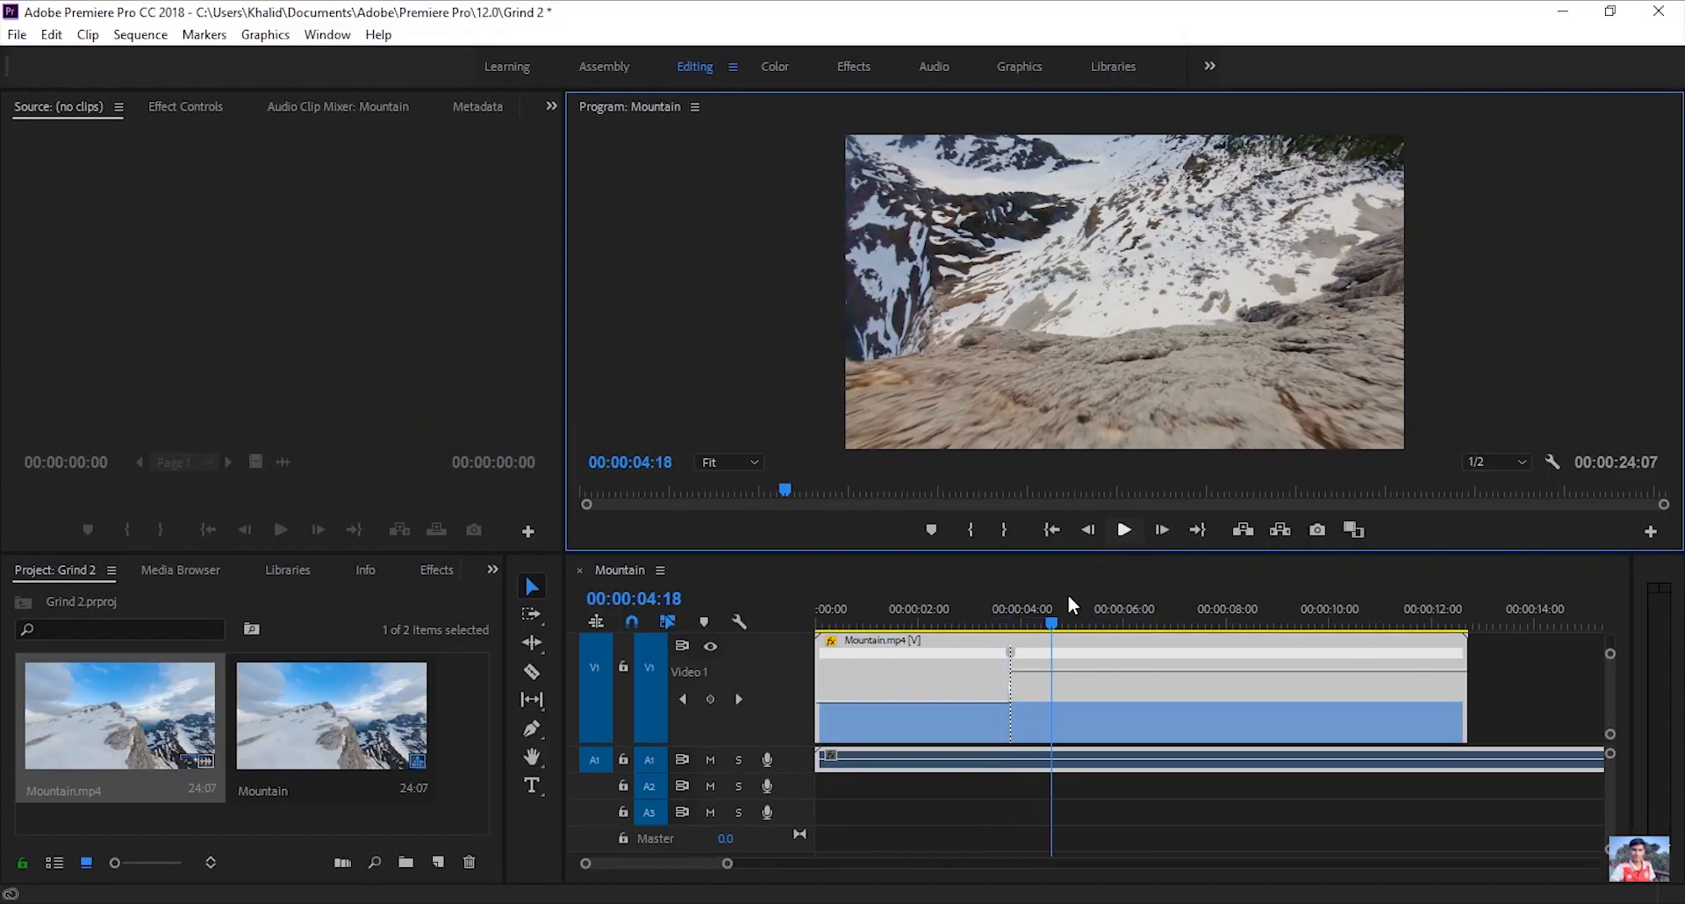
{"action": "left_click", "coordinate": [981, 608]}
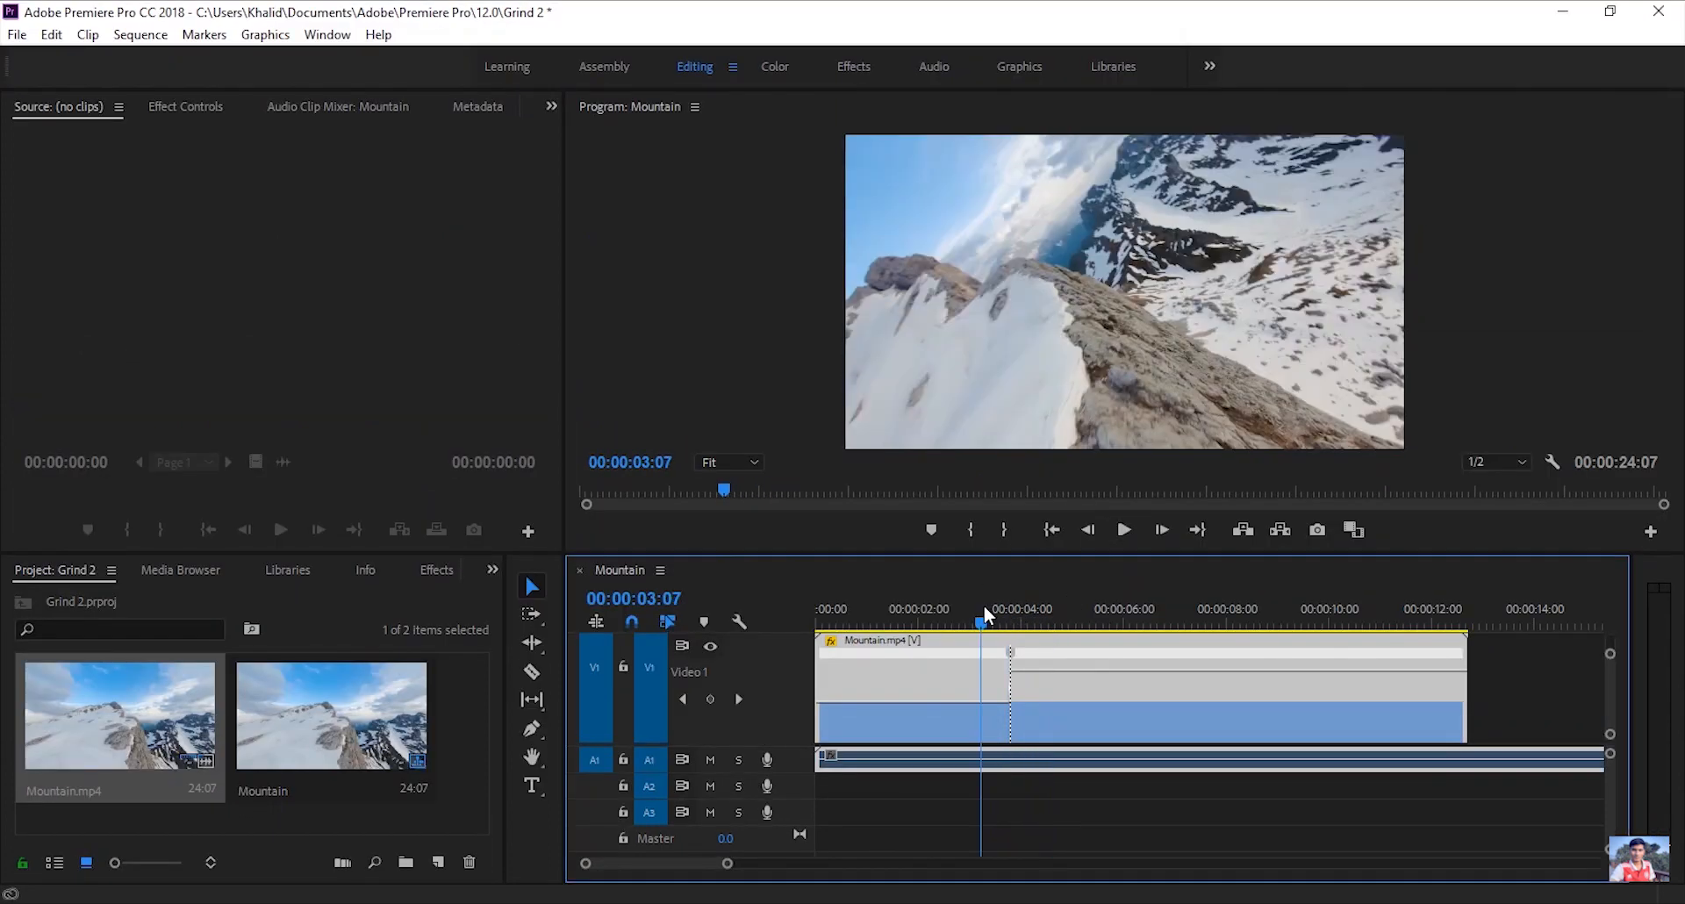
{"action": "left_click", "coordinate": [1123, 530]}
{"action": "left_click", "coordinate": [1123, 530]}
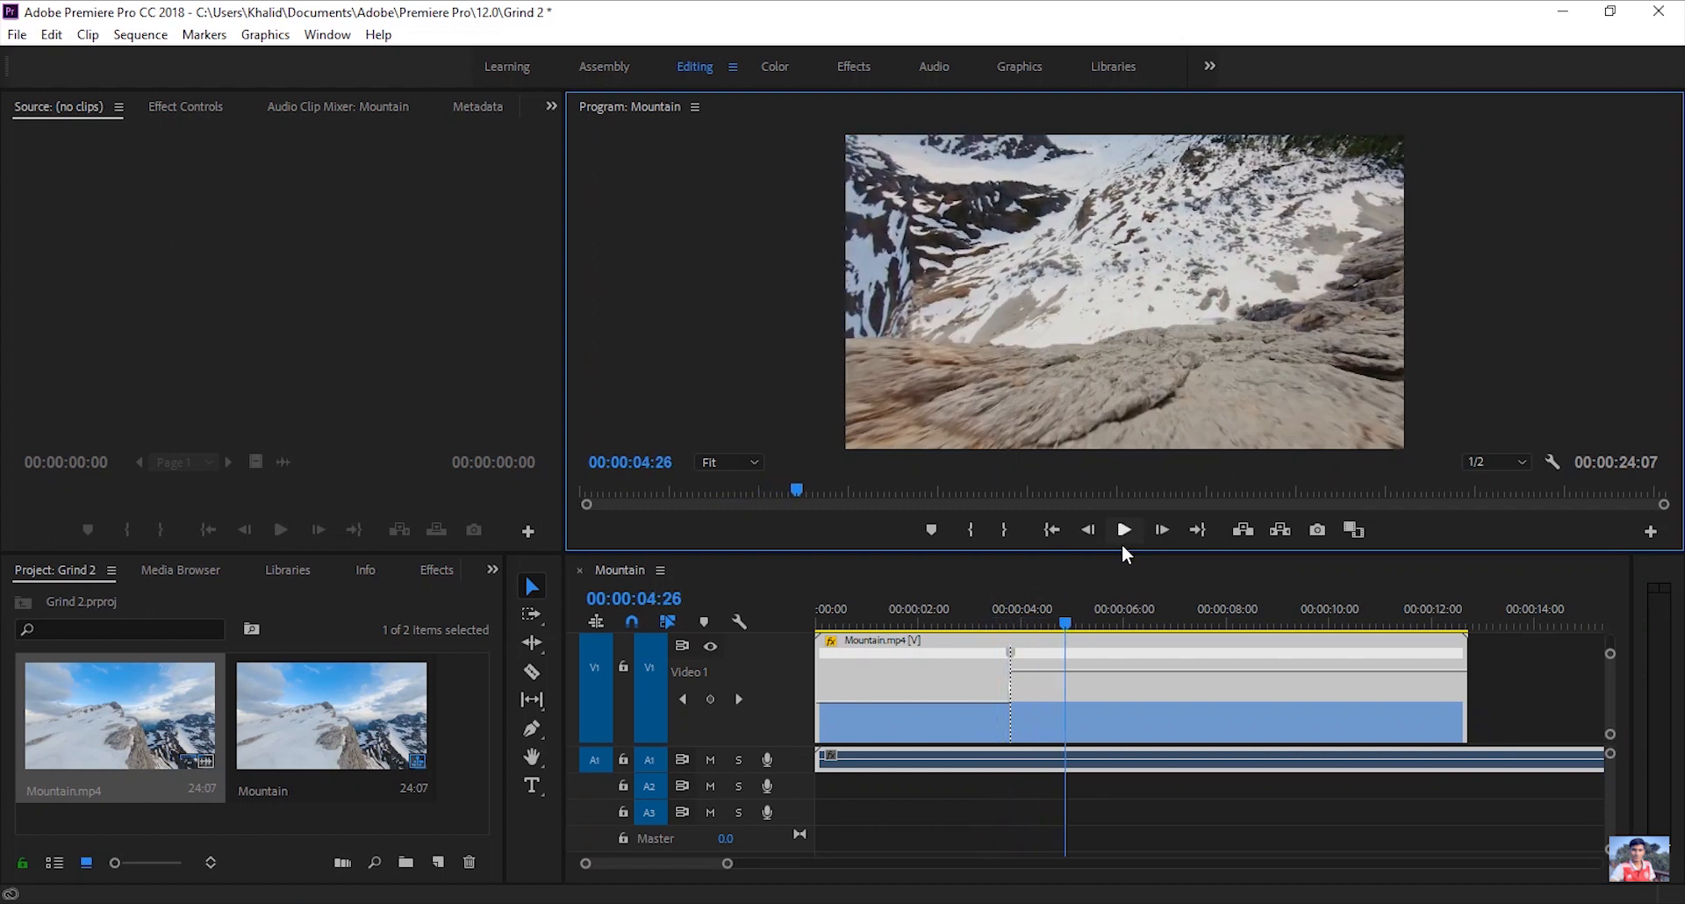
Step: Split the first speed keyframe into a gradual ramp ending at about 6.5 seconds, and preview it from 00:00:03:11
{"action": "left_click", "coordinate": [992, 614]}
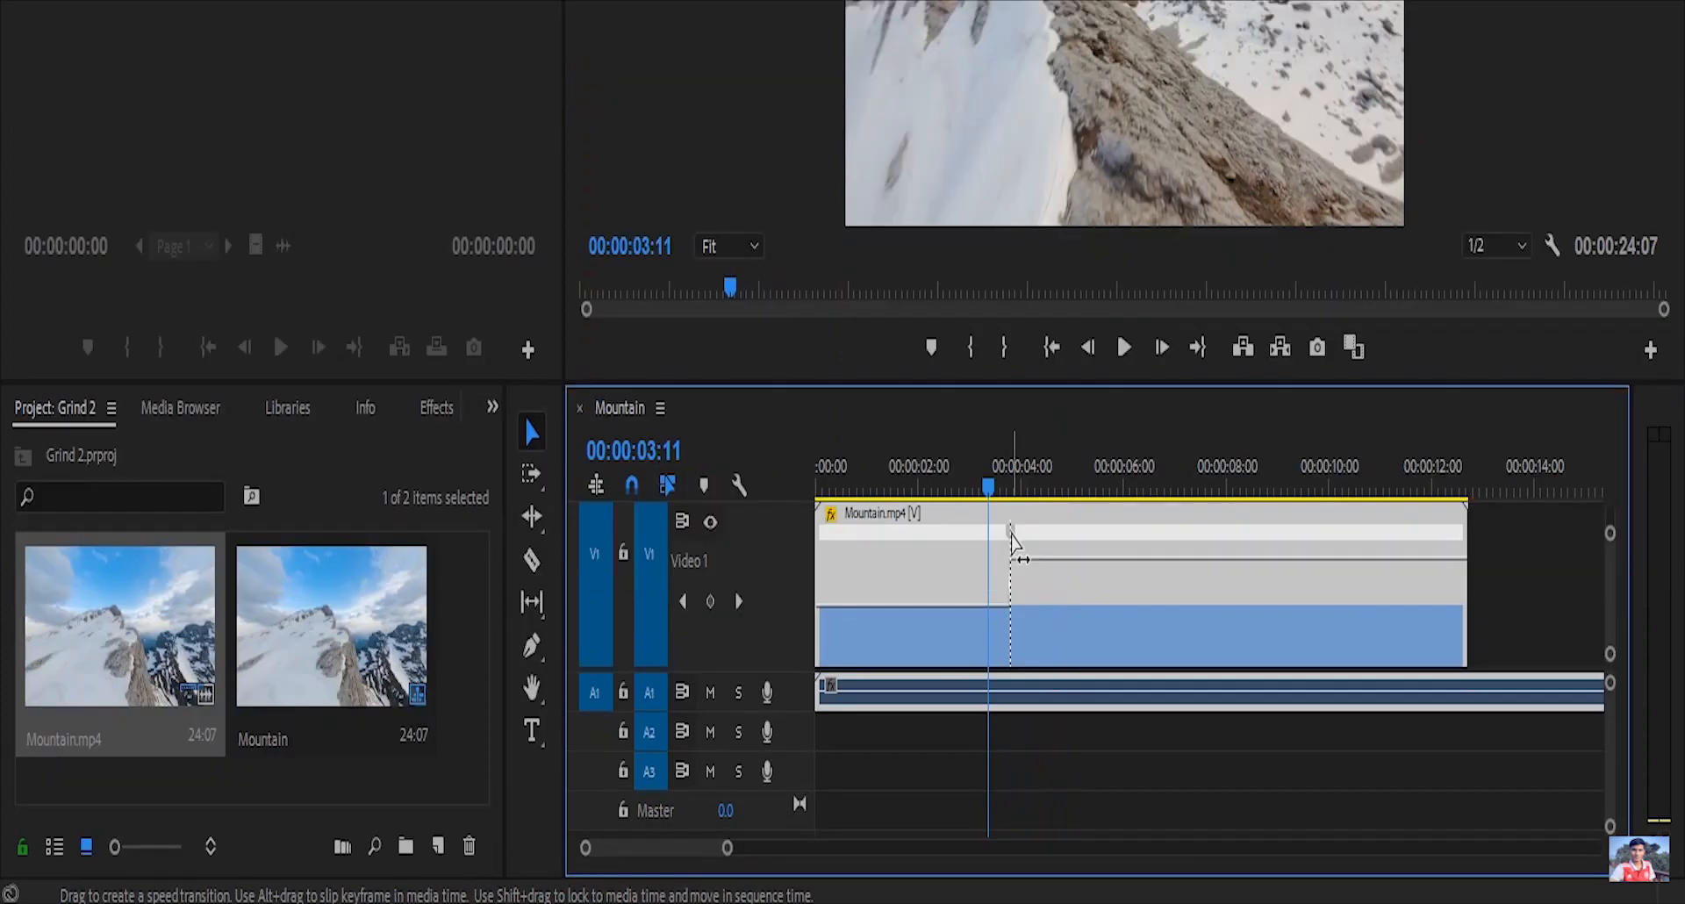
{"action": "left_click", "coordinate": [1010, 530]}
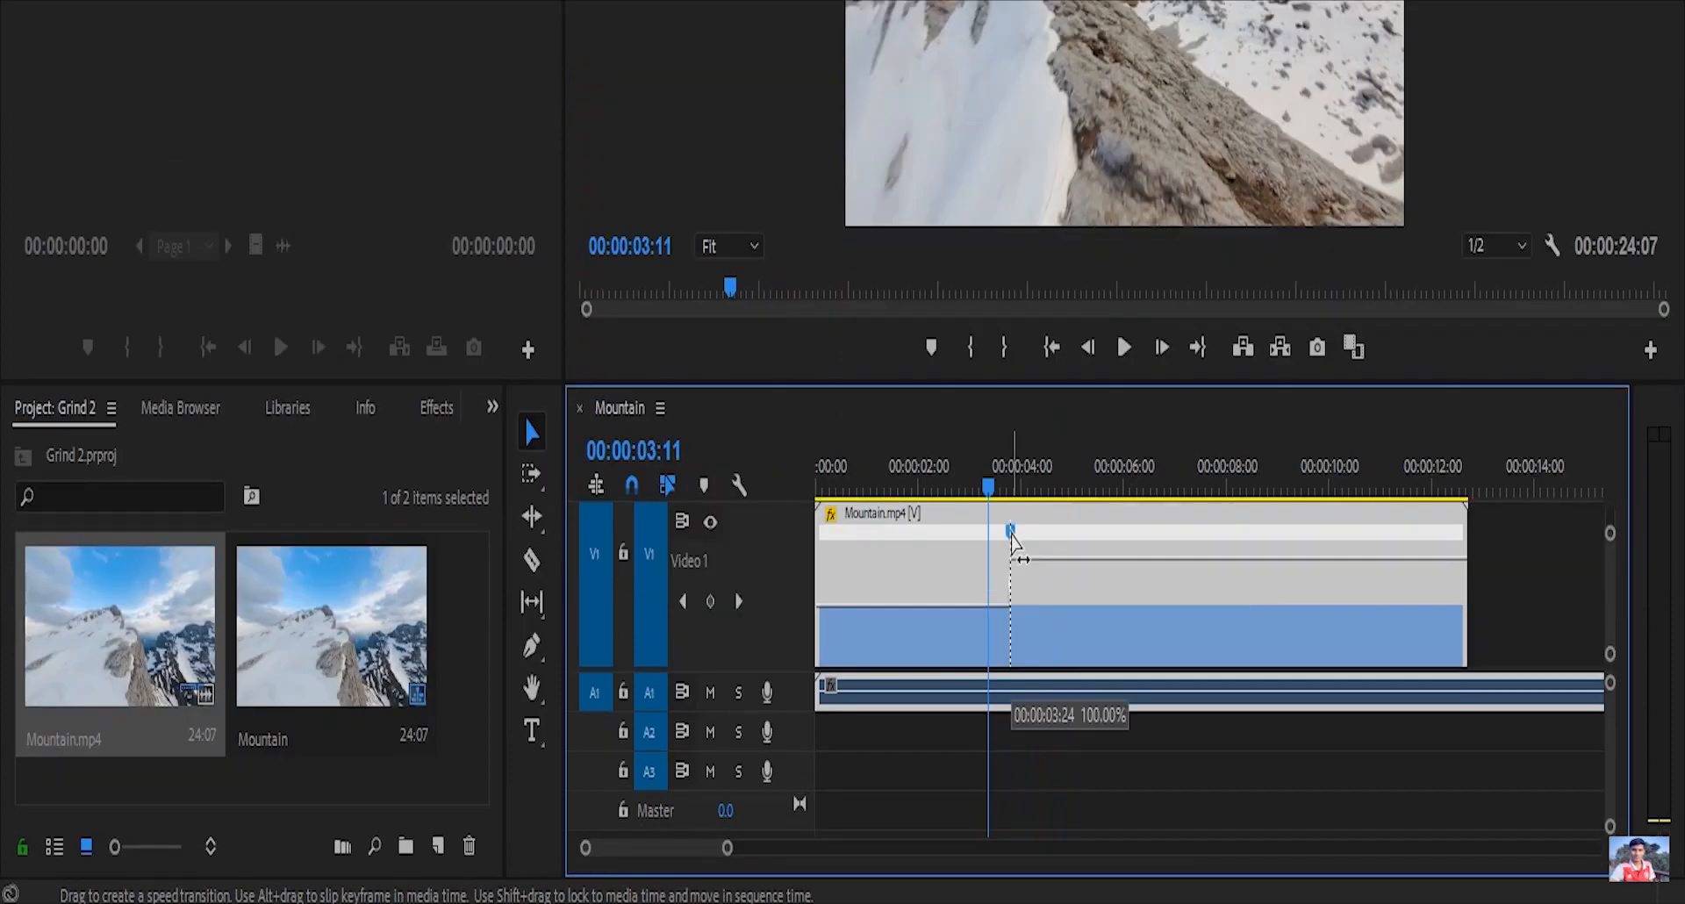
{"action": "left_click_drag", "start_coordinate": [1013, 533], "coordinate": [1151, 562]}
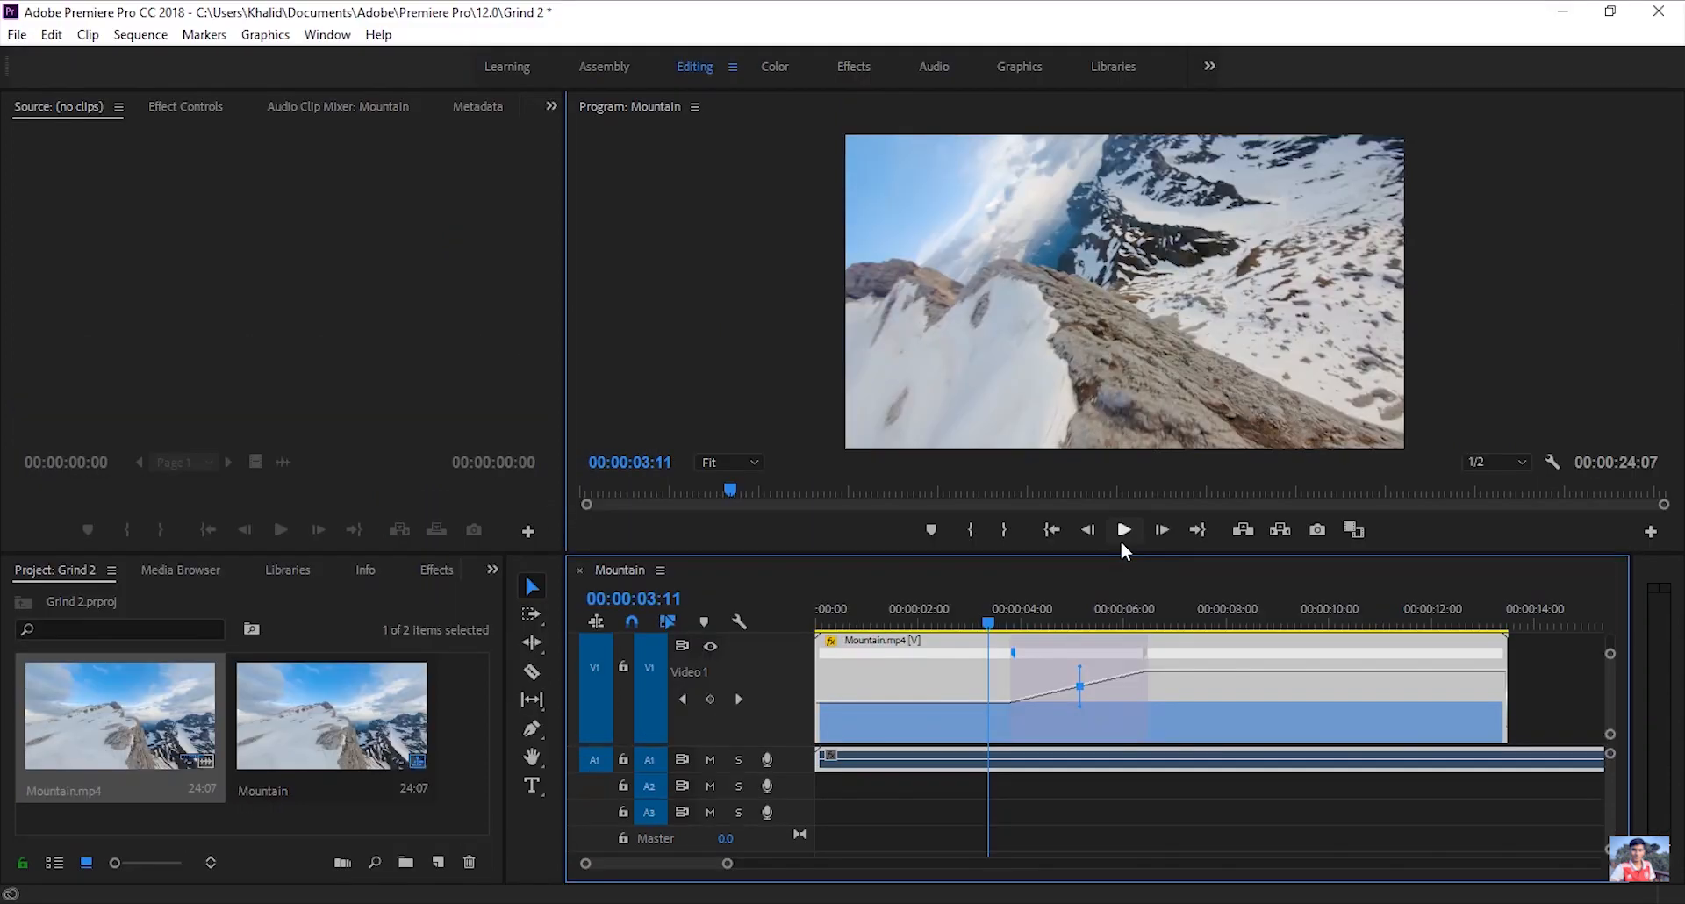
{"action": "left_click", "coordinate": [1123, 351]}
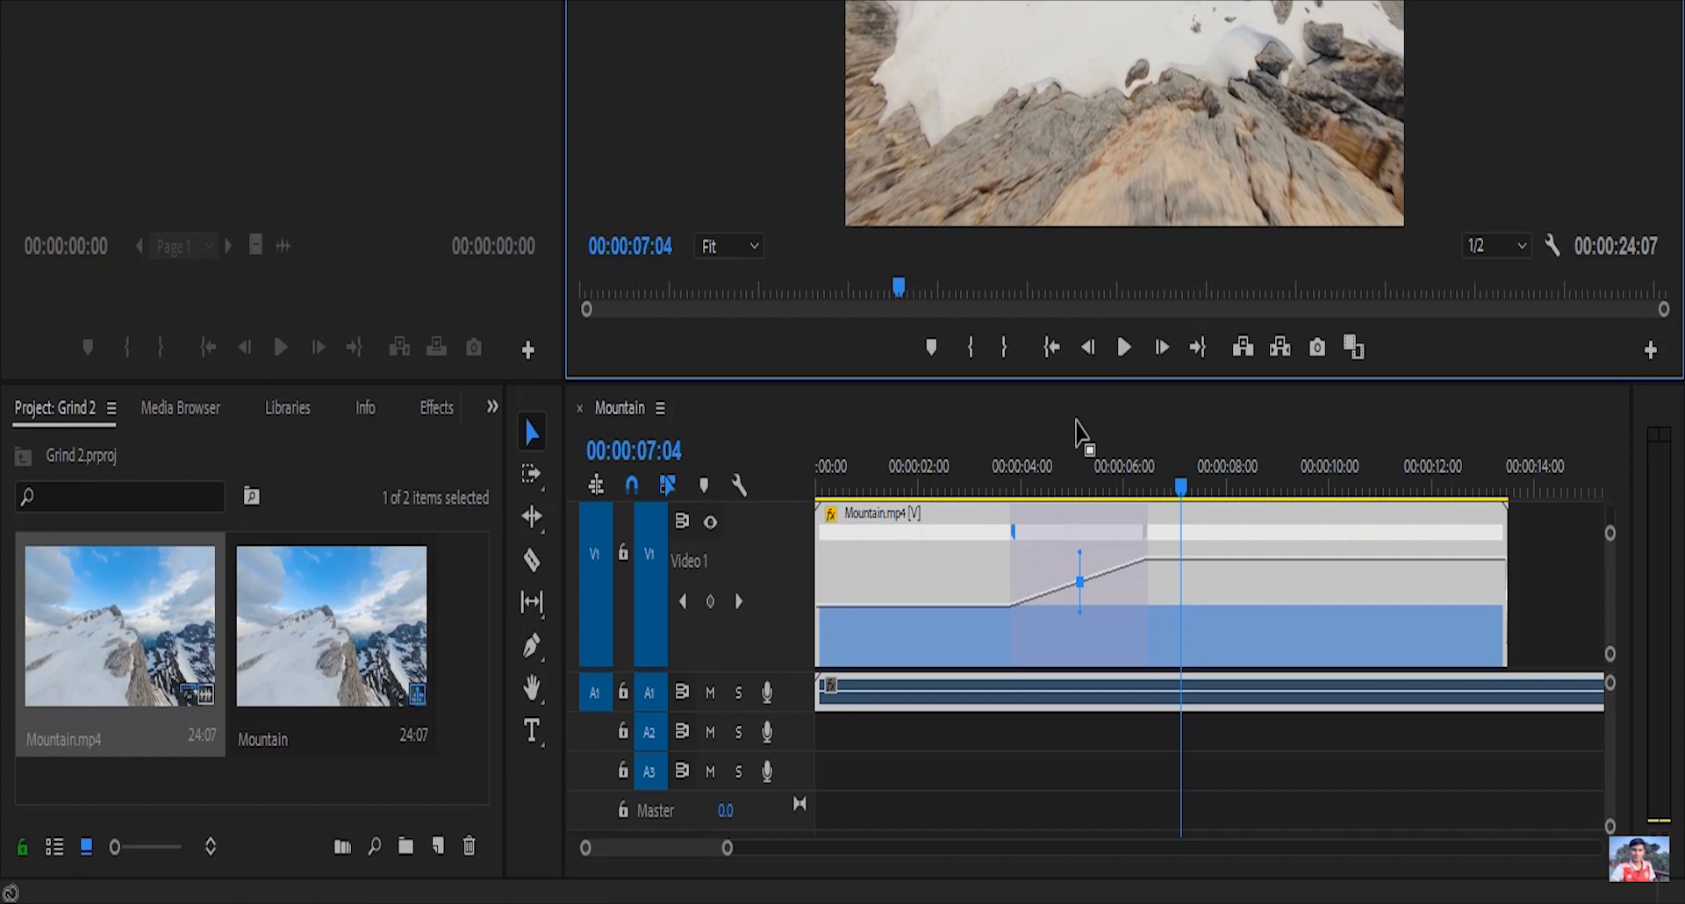
Step: Bend the first speed ramp into a smooth ease-in and ease-out curve, and play it back from about 4 seconds
{"action": "left_click", "coordinate": [1013, 535]}
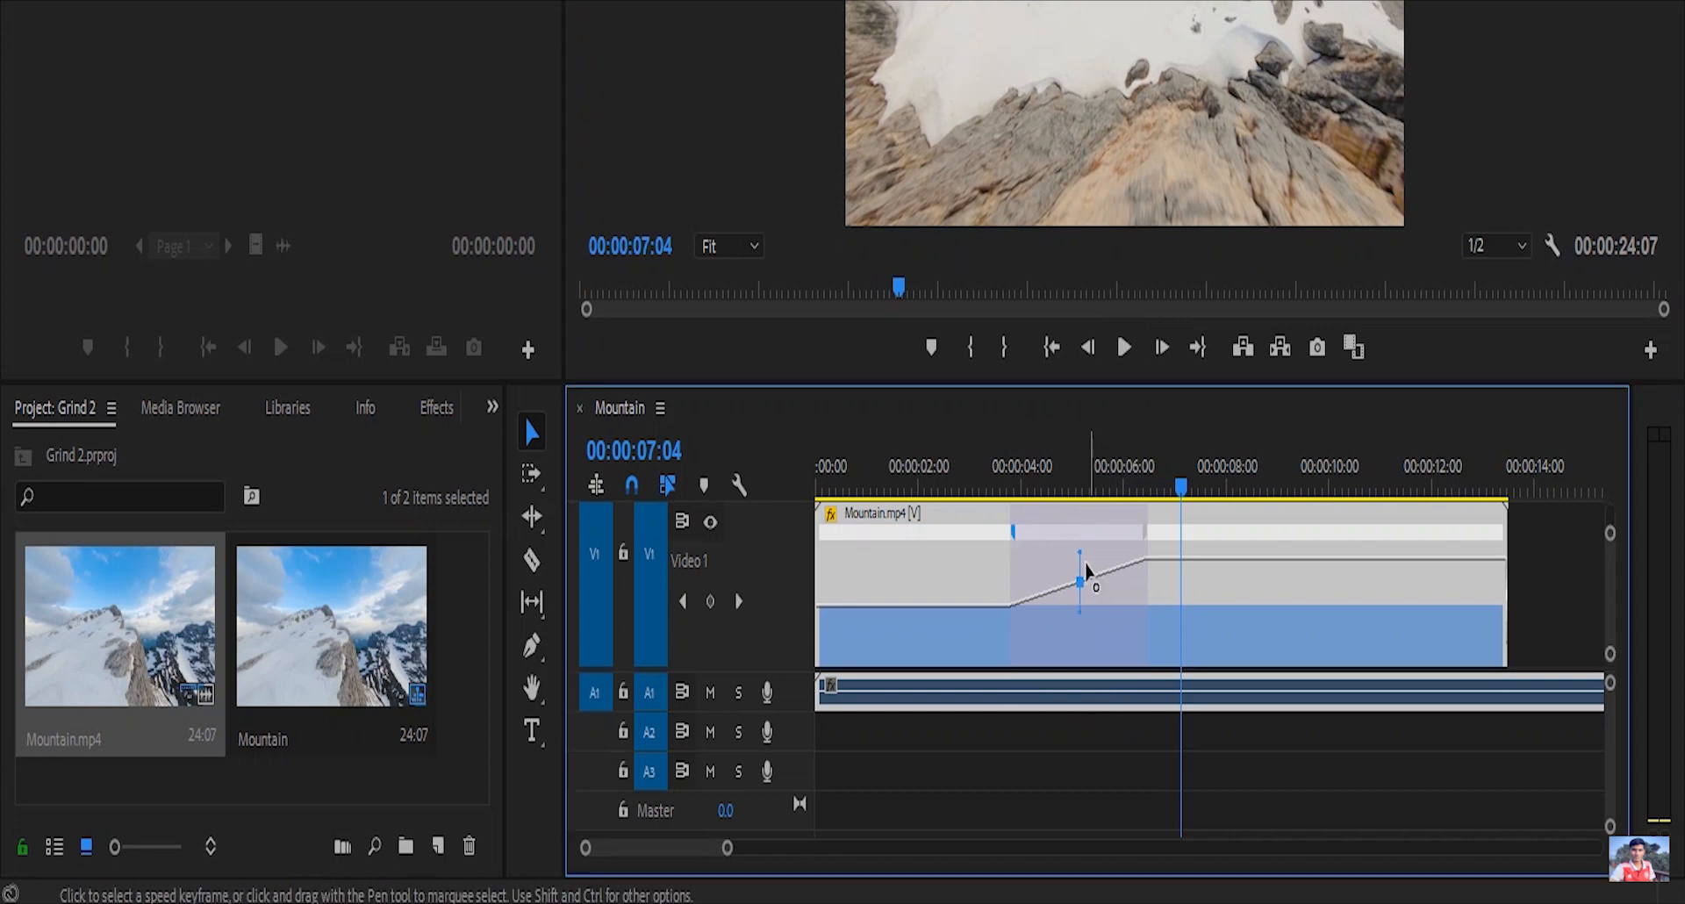
{"action": "left_click_drag", "start_coordinate": [1079, 553], "coordinate": [1150, 623]}
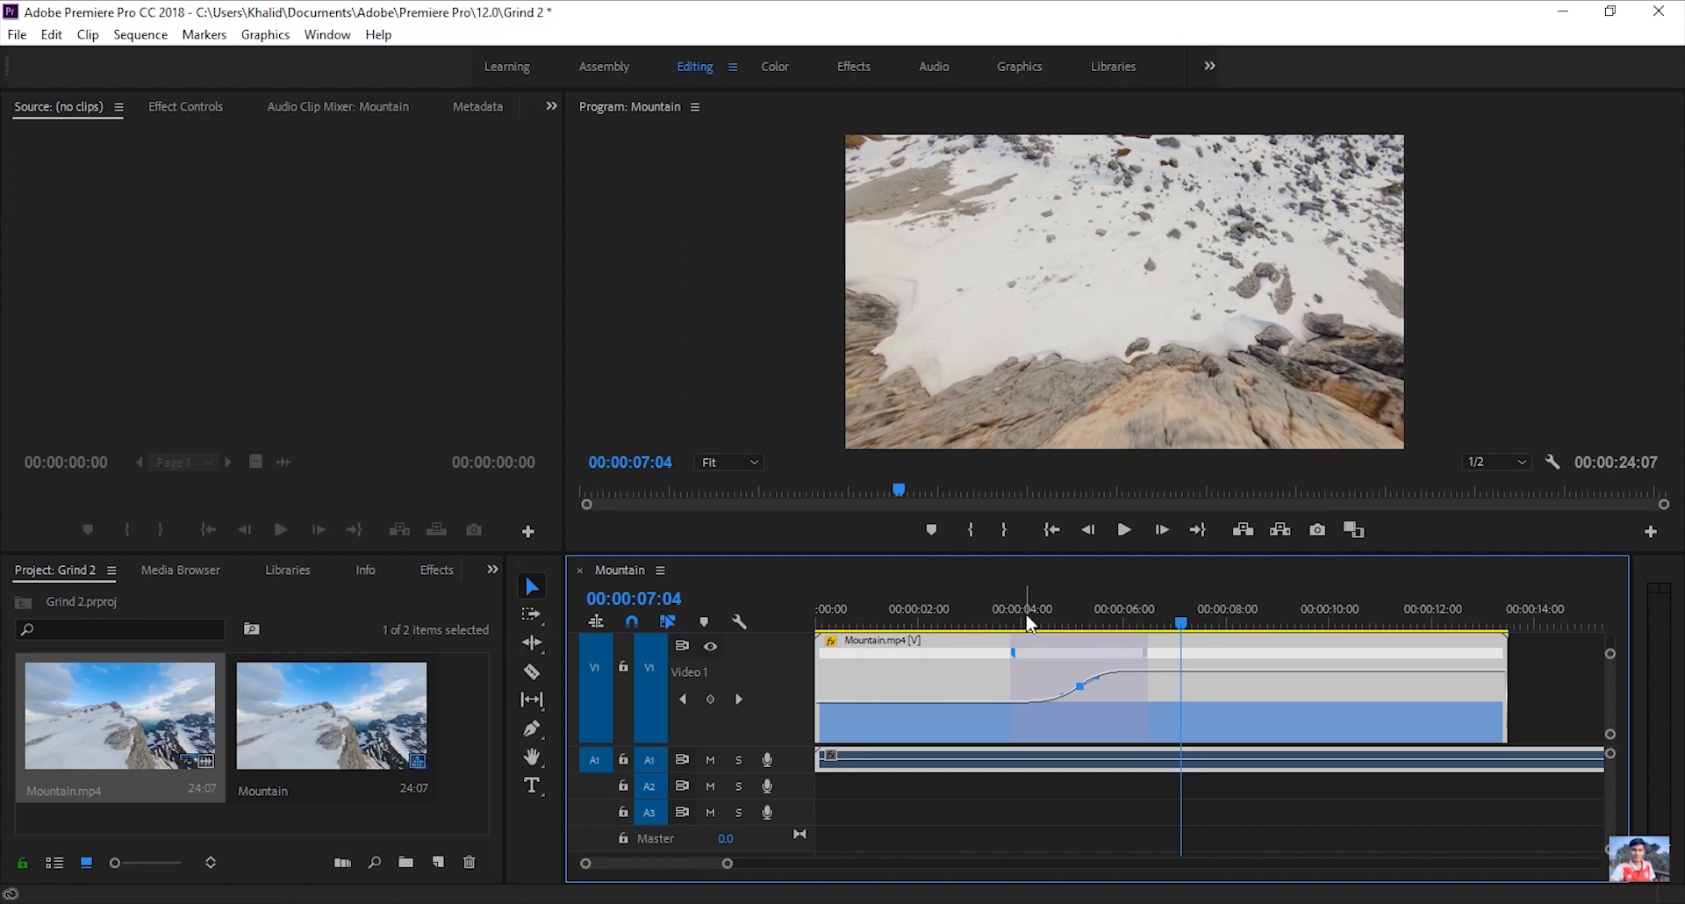
{"action": "left_click", "coordinate": [1019, 474]}
{"action": "left_click", "coordinate": [1123, 529]}
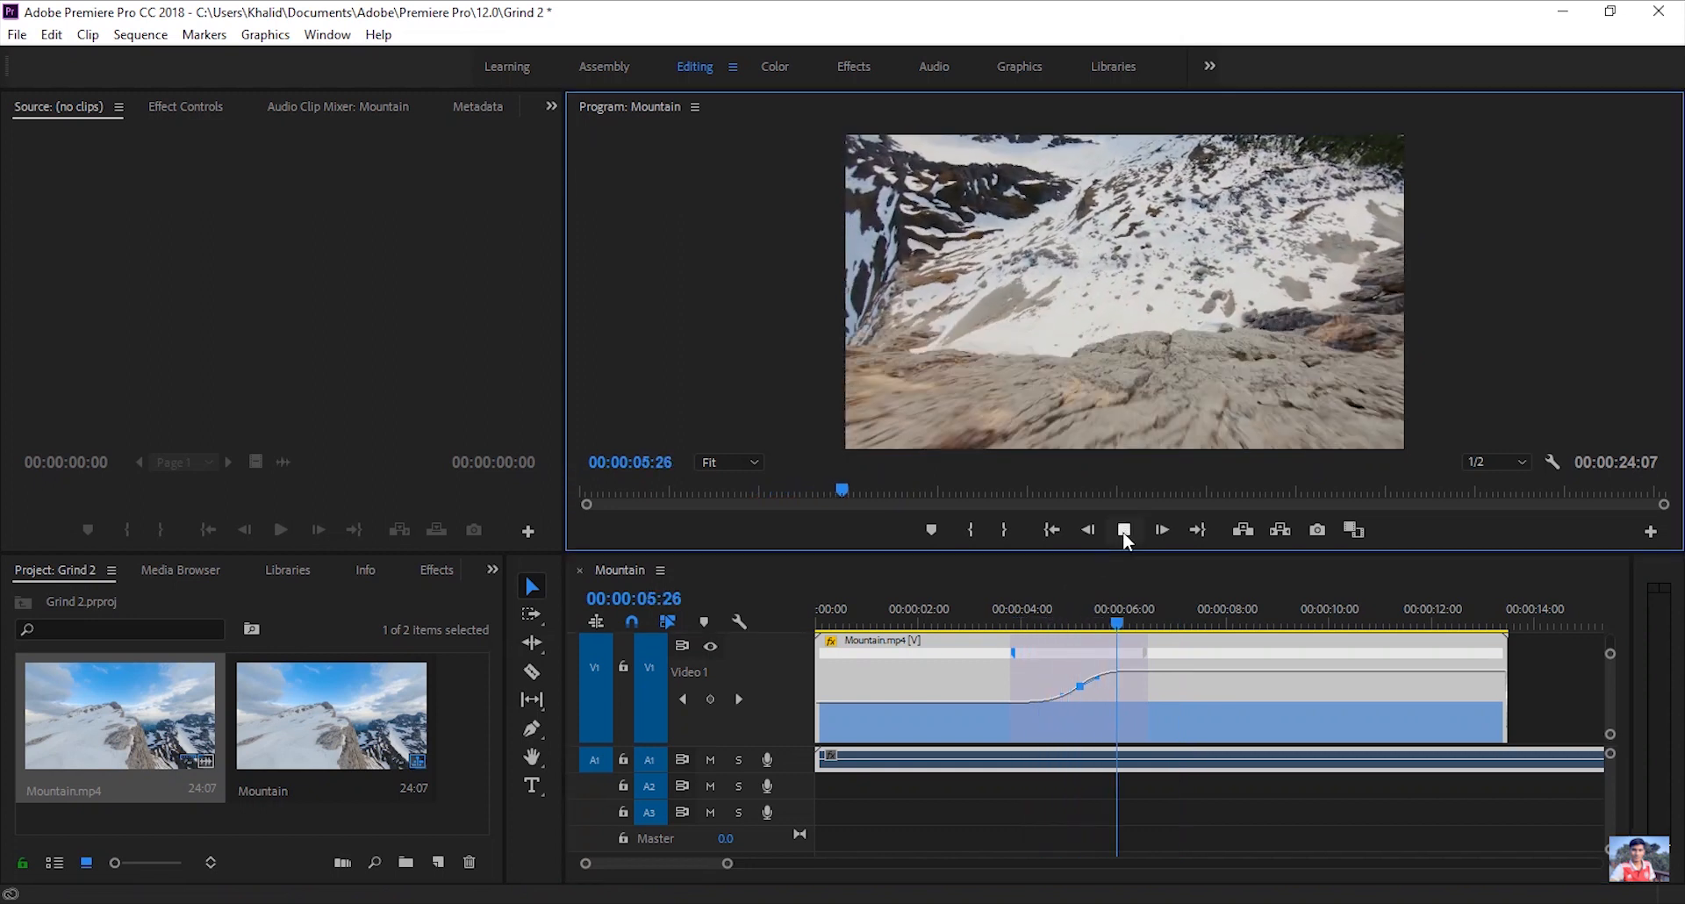
{"action": "left_click", "coordinate": [1124, 530]}
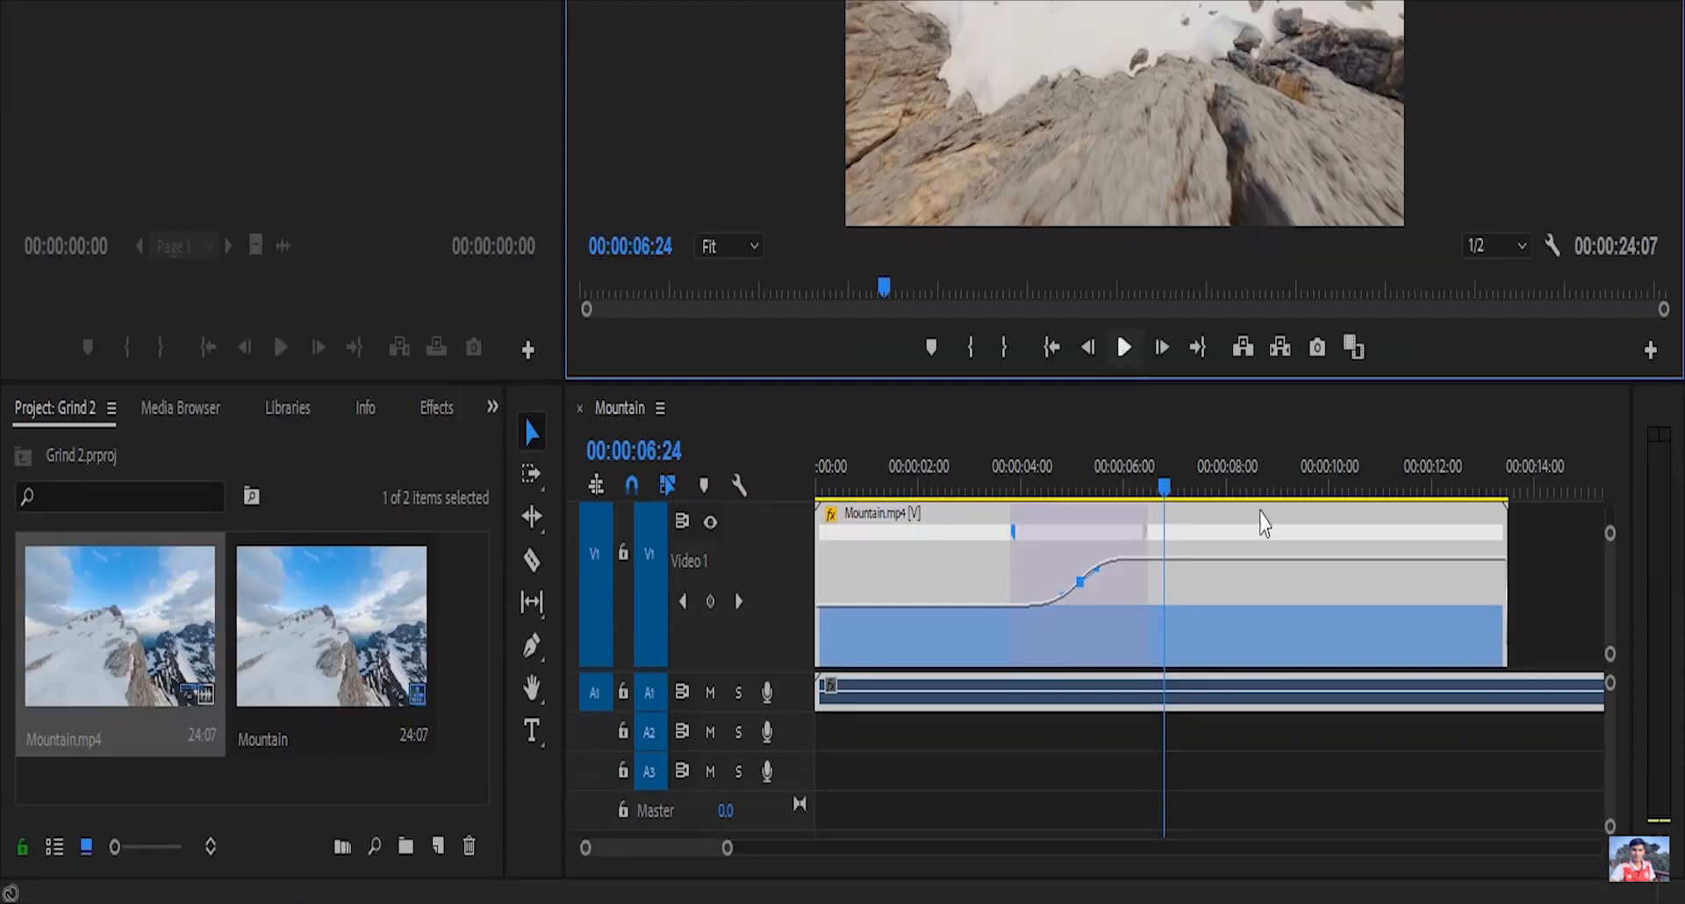
Step: Add a second speed keyframe at 00:00:07:10 and lower the speed after it to the clip's original level
{"action": "left_click_drag", "start_coordinate": [1167, 498], "coordinate": [1195, 500]}
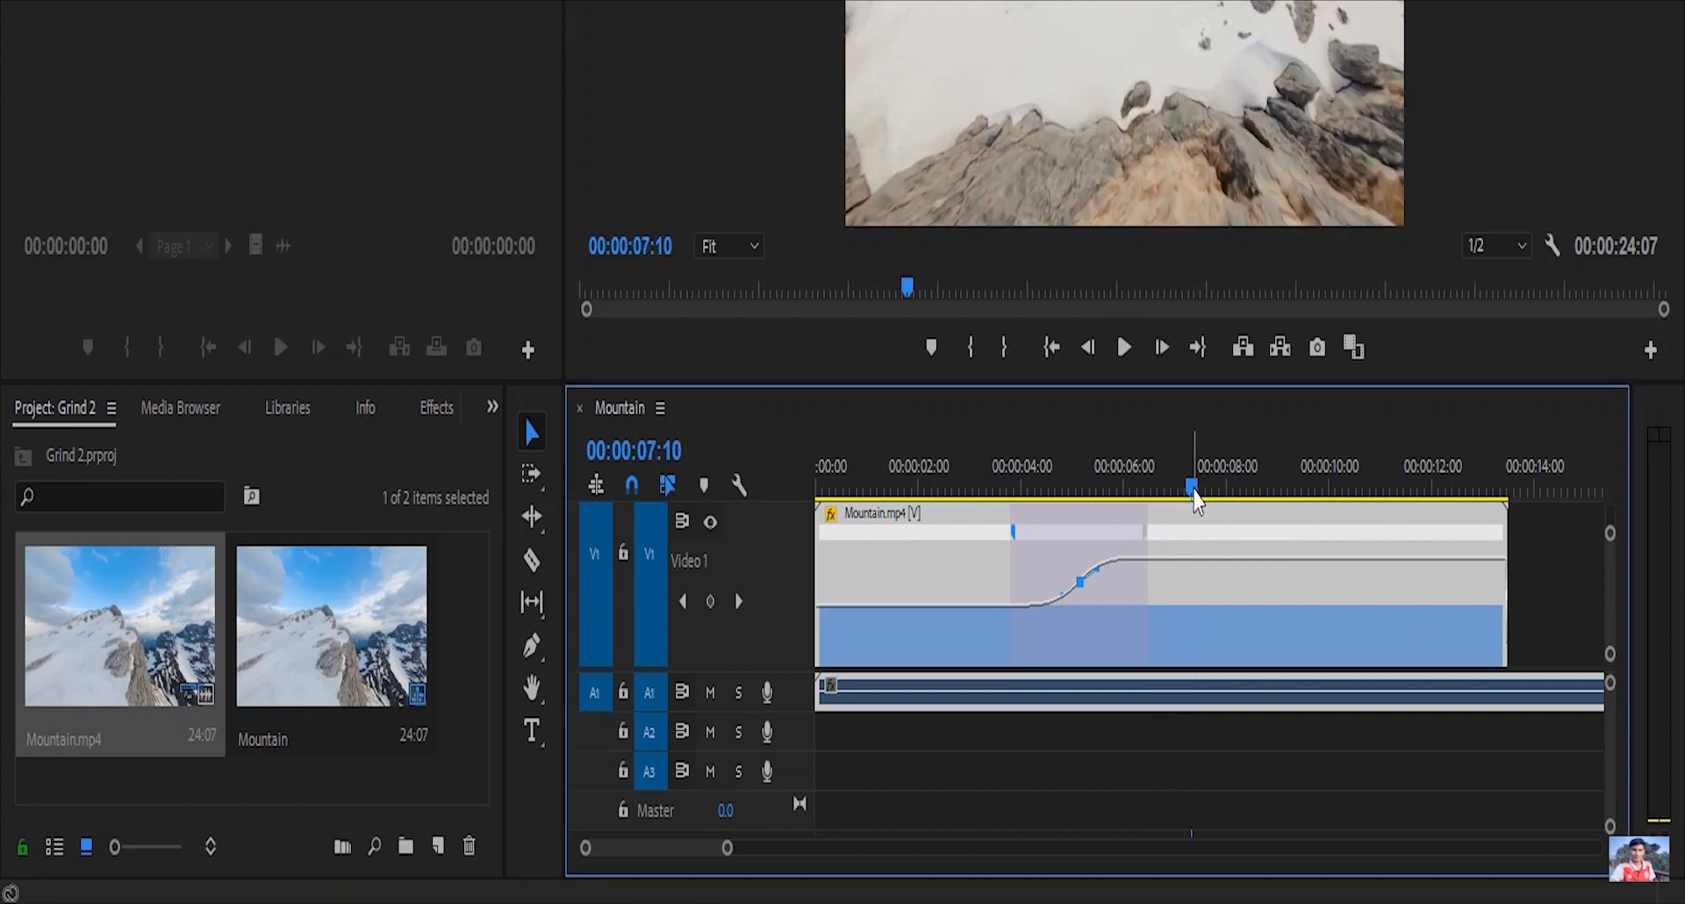
{"action": "left_click", "coordinate": [1192, 566], "text": "ctrl"}
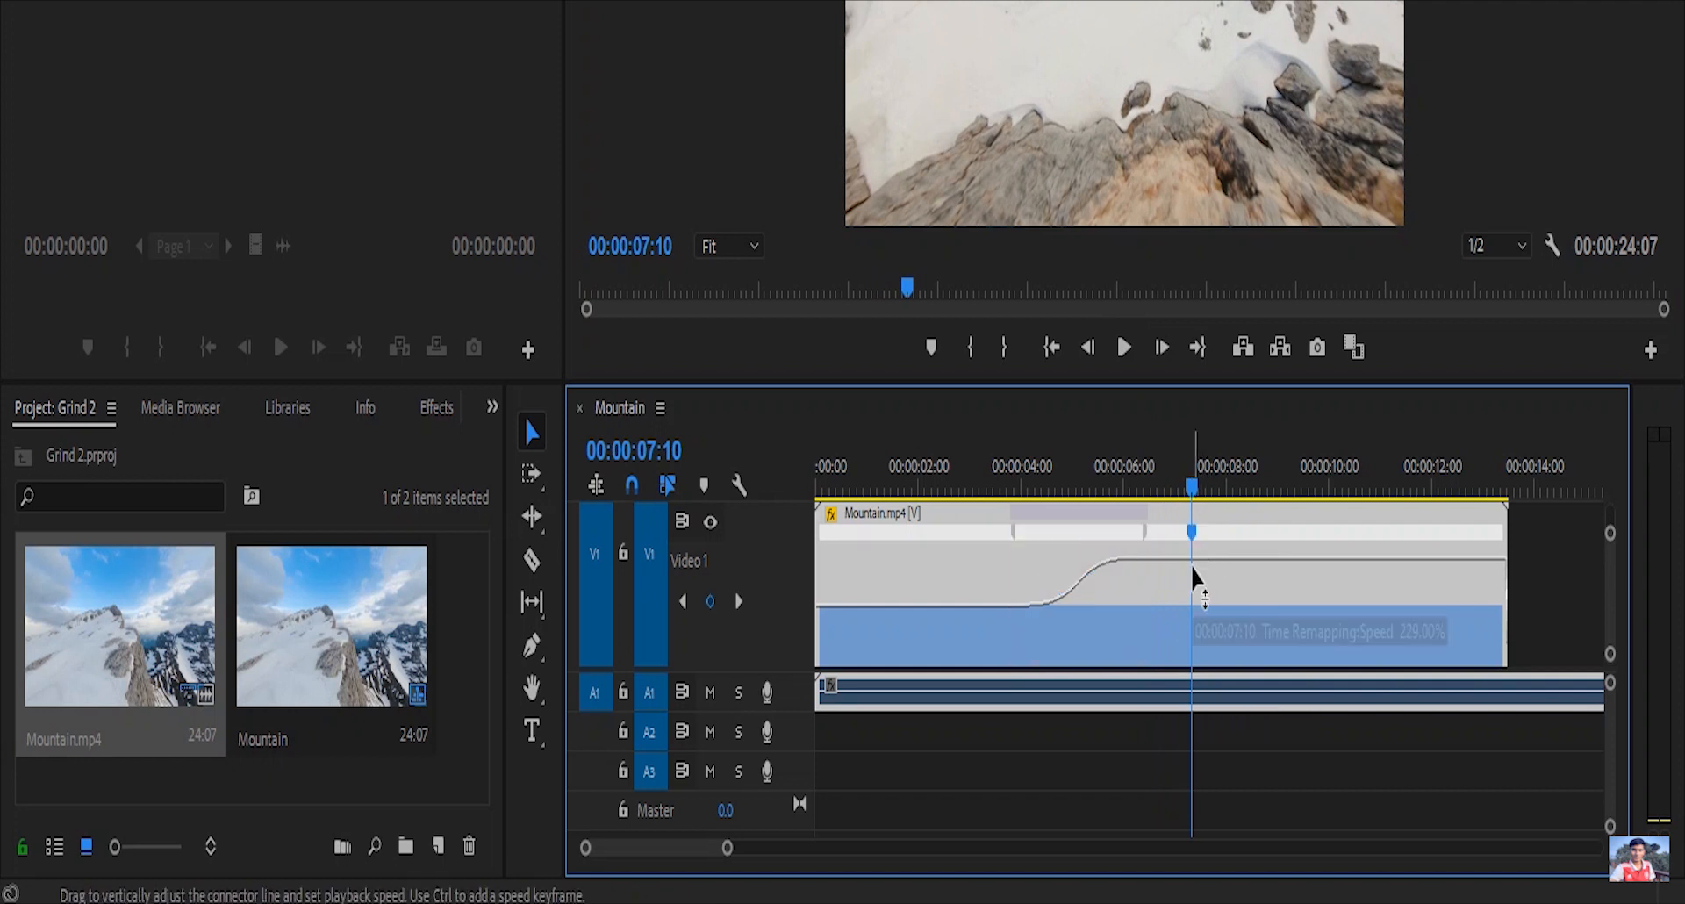
{"action": "left_click", "coordinate": [1256, 564]}
{"action": "left_click_drag", "start_coordinate": [1256, 566], "coordinate": [1262, 672]}
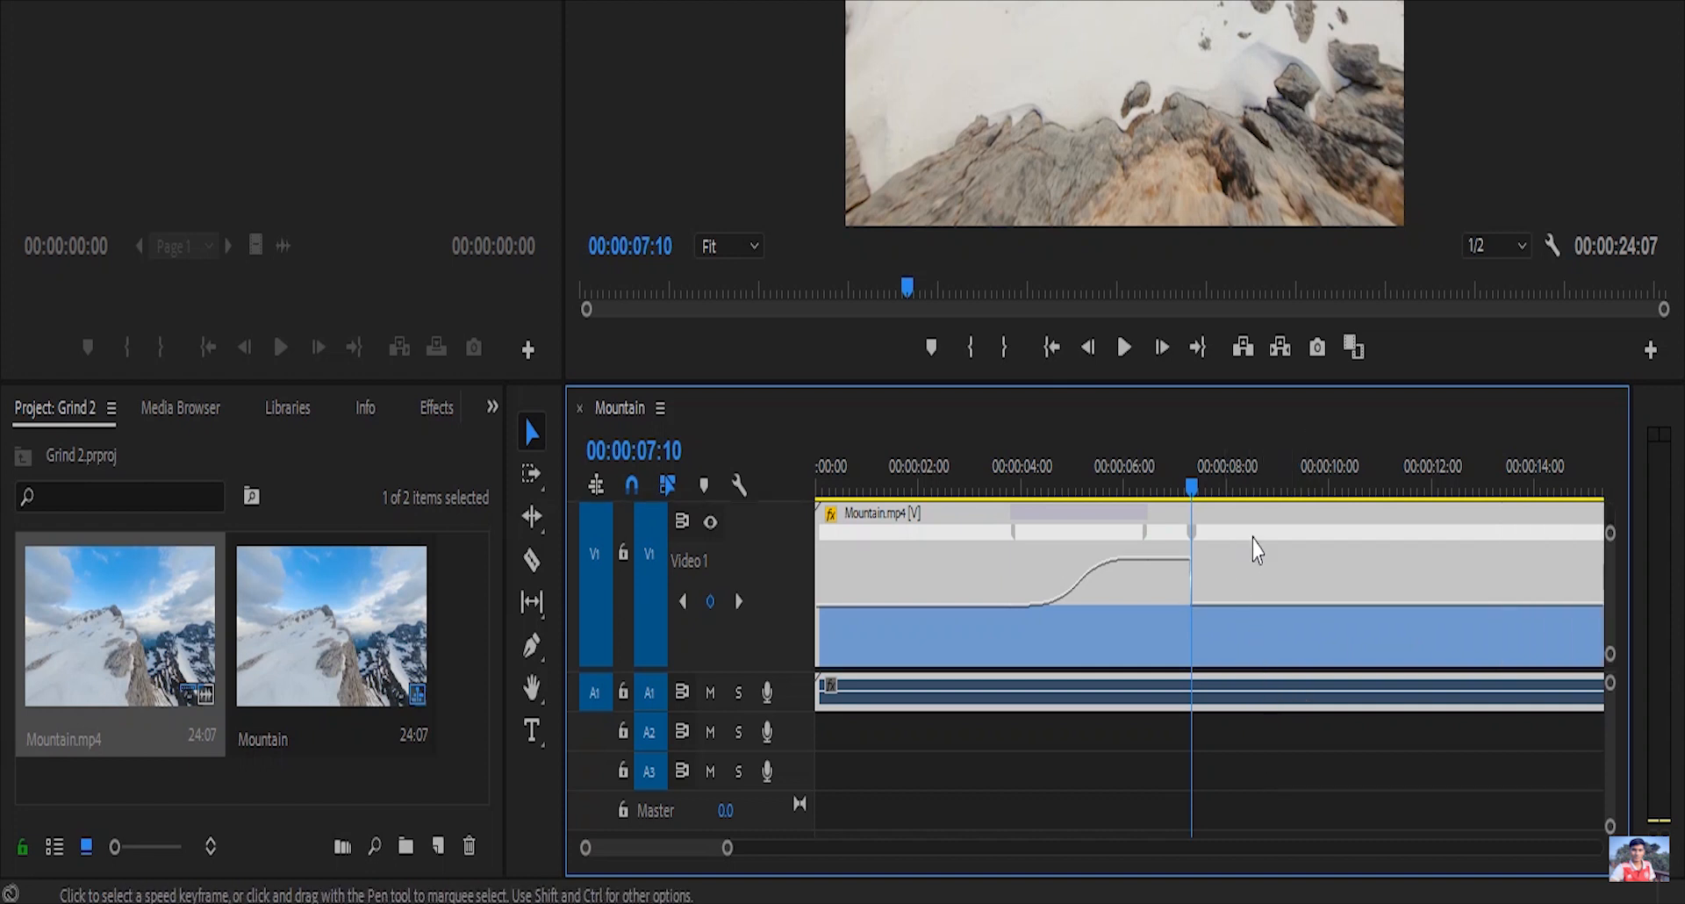
Step: Play back the abrupt slowdown around the second speed keyframe, starting at 00:00:07:04
{"action": "left_click_drag", "start_coordinate": [1192, 485], "coordinate": [1181, 485]}
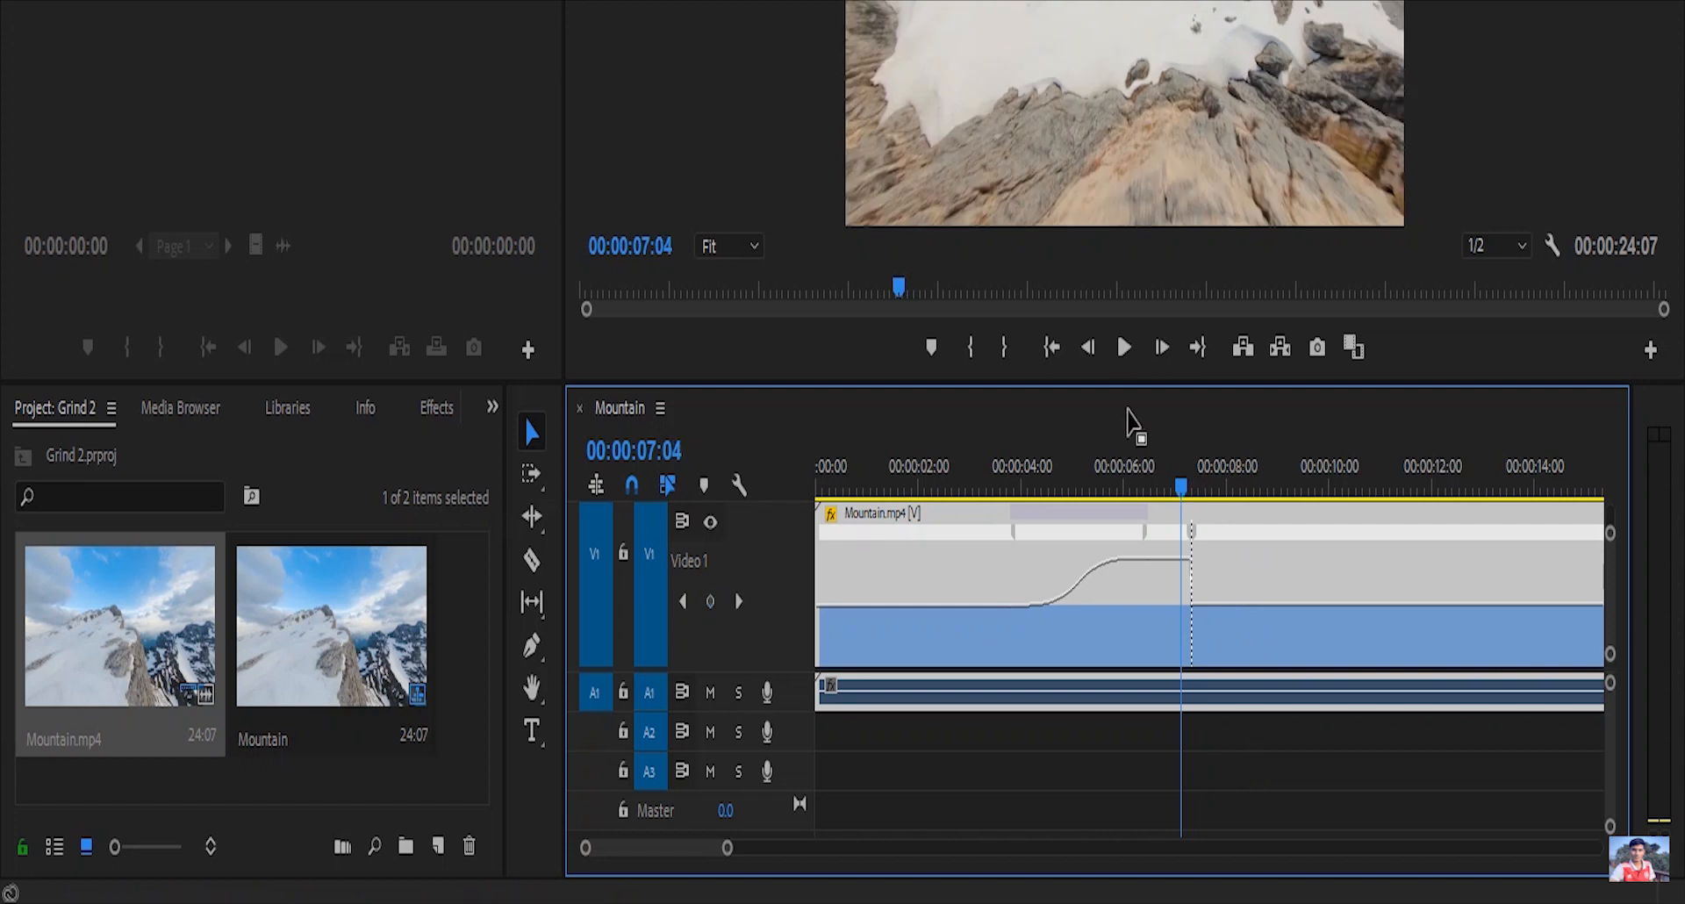
{"action": "left_click", "coordinate": [1123, 362]}
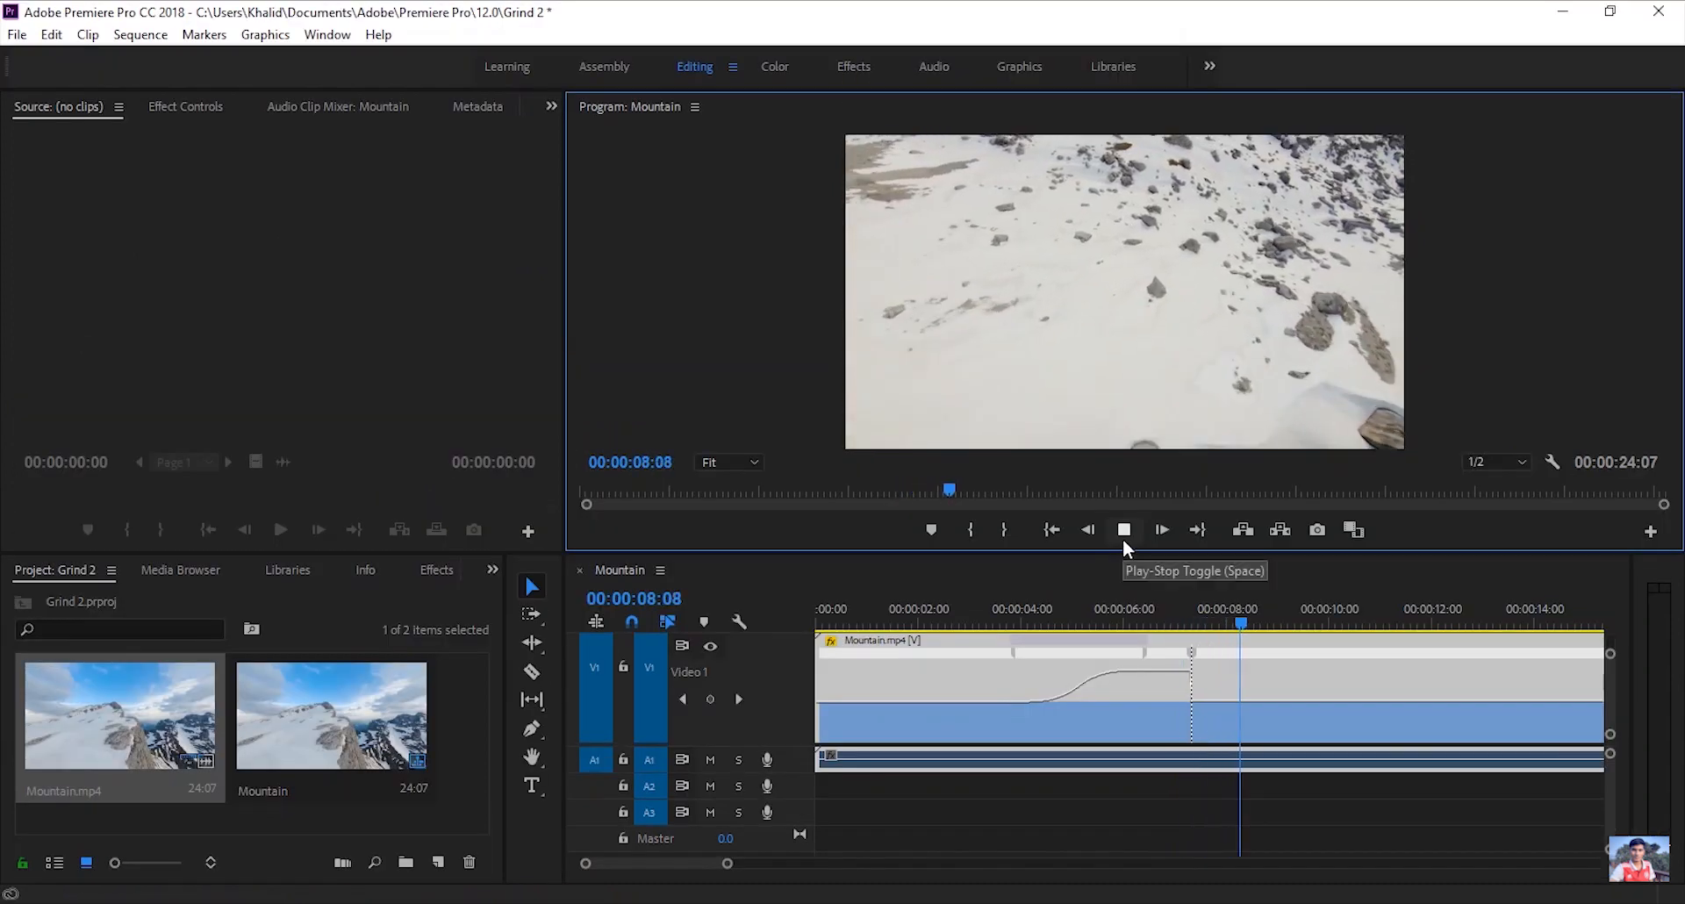
{"action": "left_click", "coordinate": [1123, 537]}
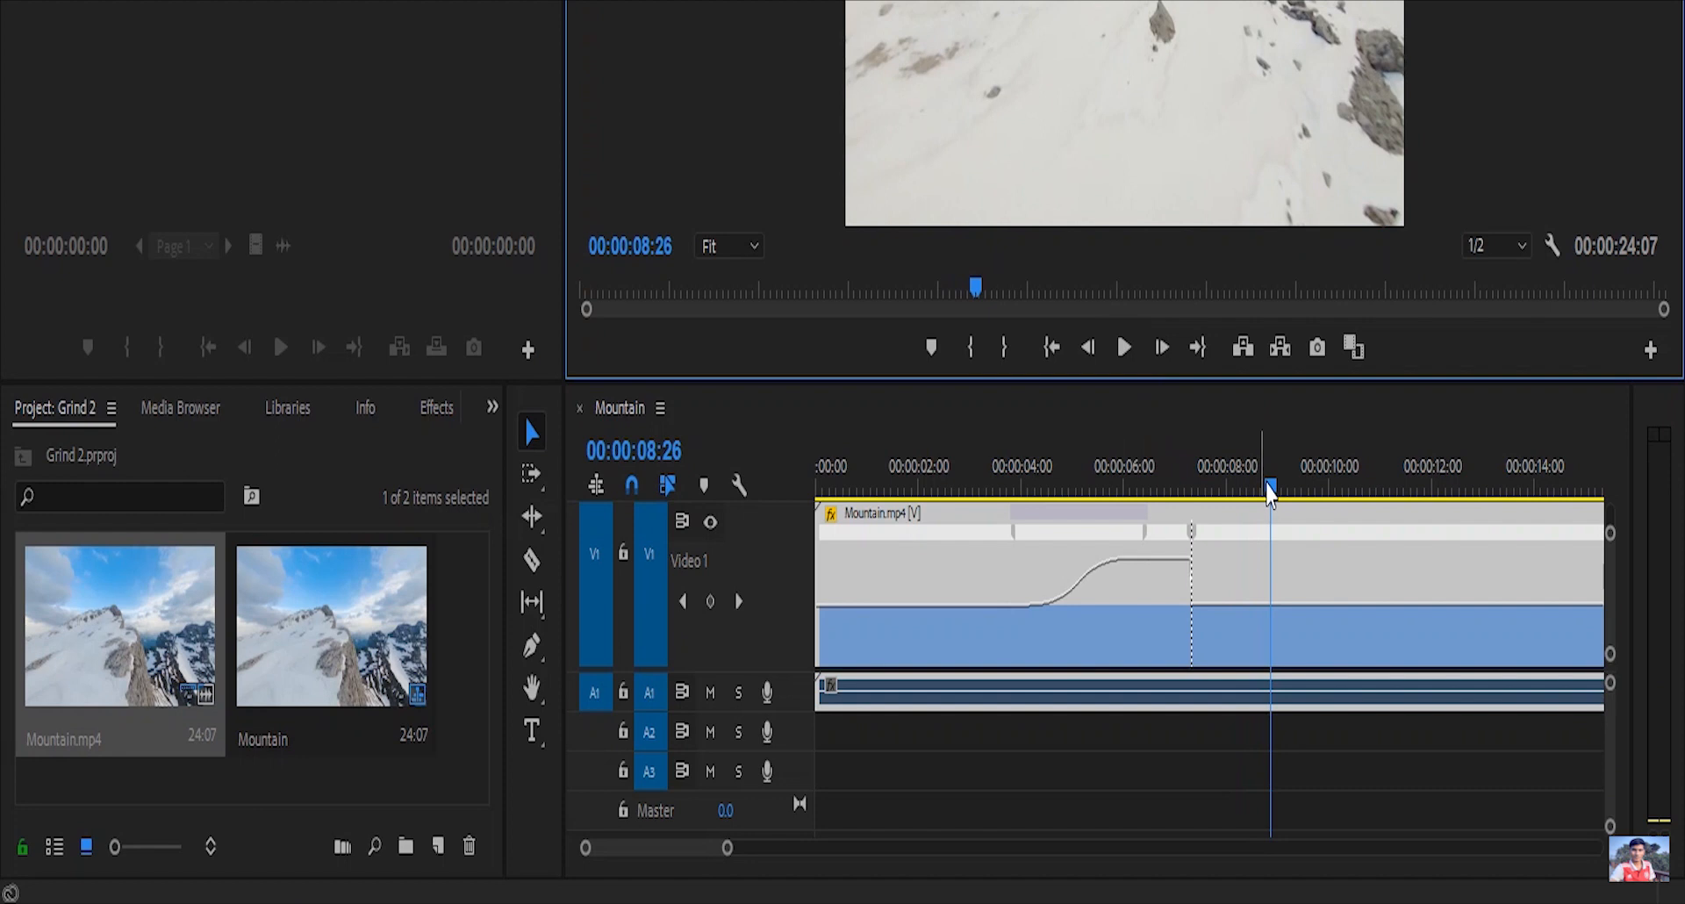
Step: Split the second speed keyframe into a gradual slowdown ending just before 10 seconds, and preview it
{"action": "left_click_drag", "start_coordinate": [1268, 622], "coordinate": [1200, 632]}
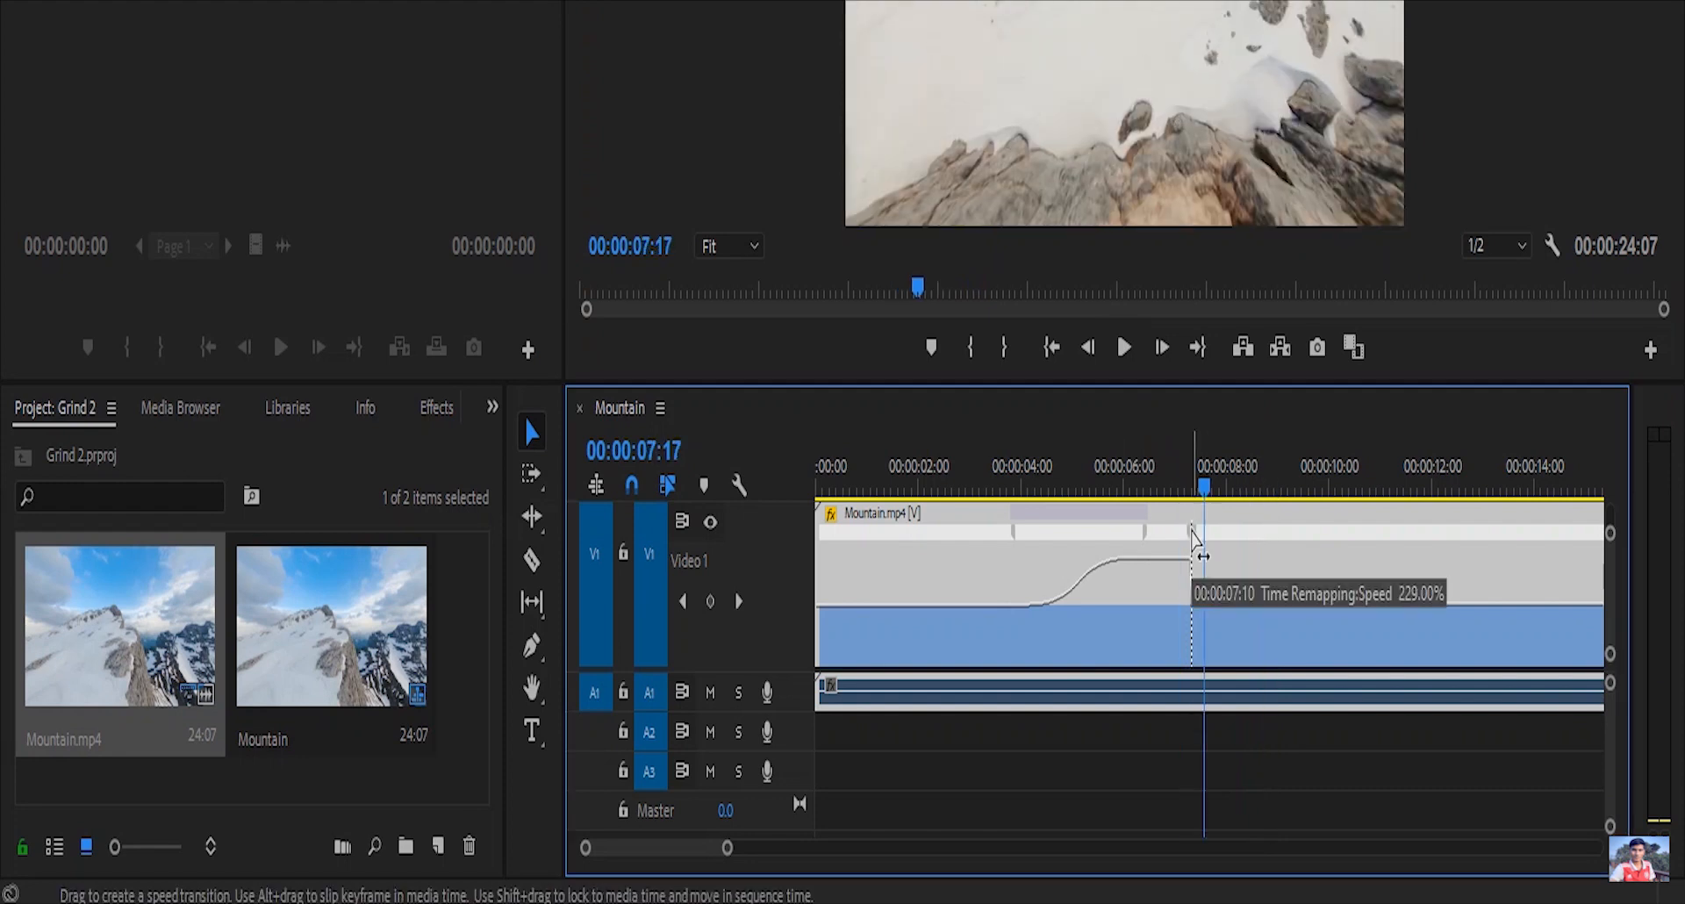
{"action": "left_click", "coordinate": [1192, 532]}
{"action": "left_click_drag", "start_coordinate": [1196, 532], "coordinate": [1315, 540]}
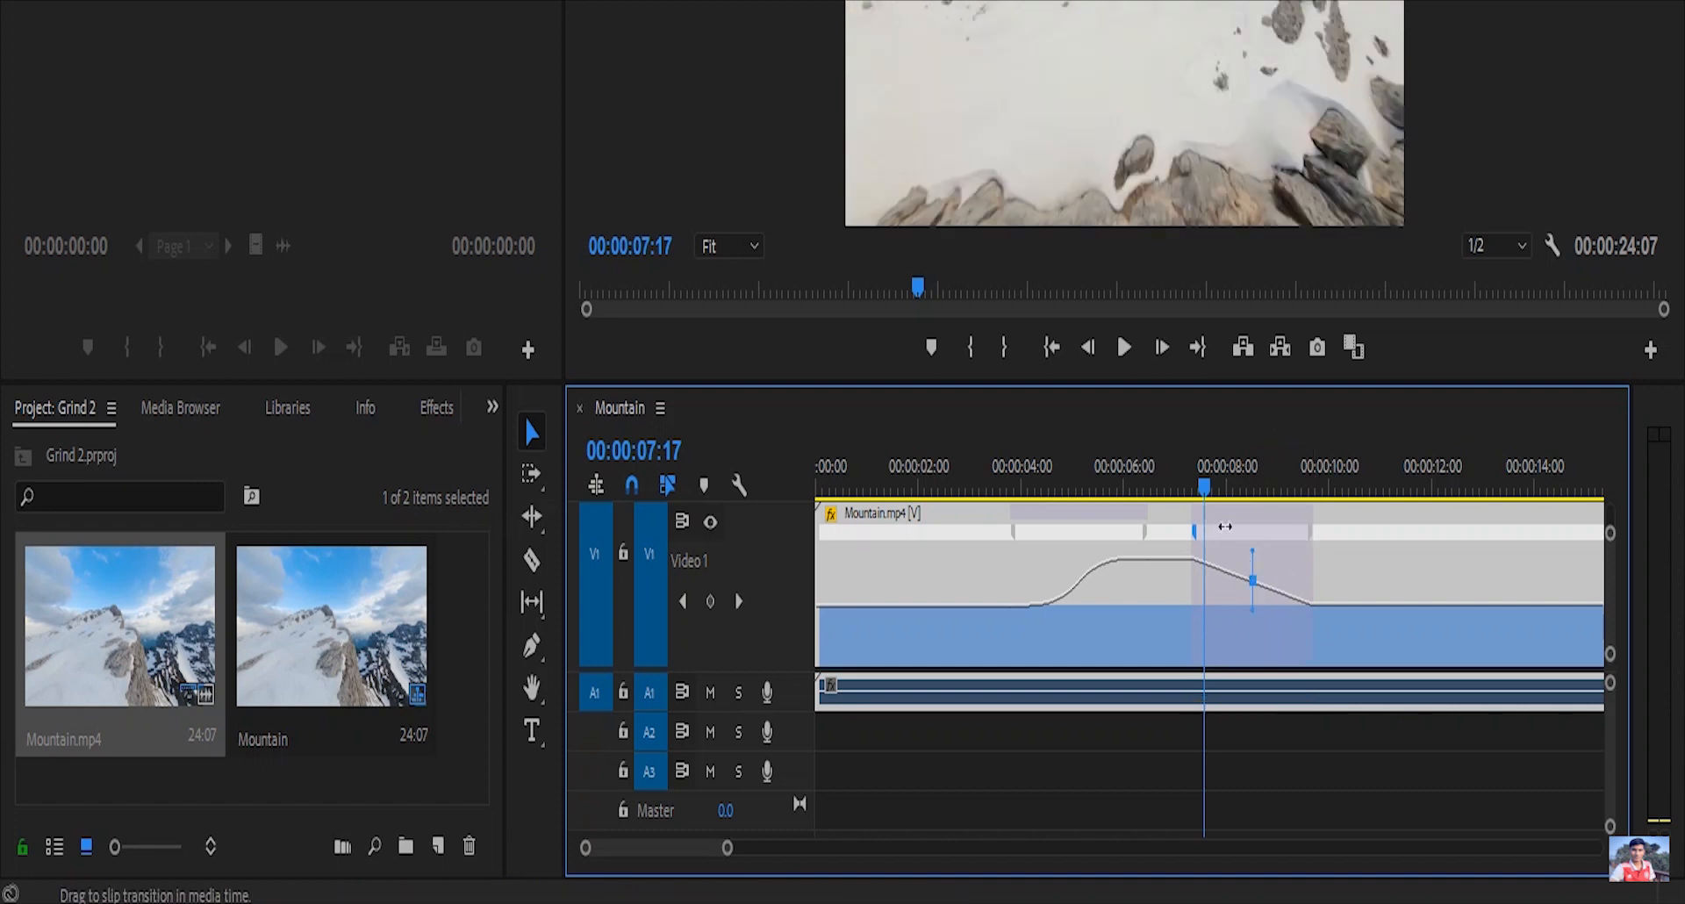
{"action": "left_click_drag", "start_coordinate": [1204, 491], "coordinate": [1193, 487]}
{"action": "left_click", "coordinate": [1123, 347]}
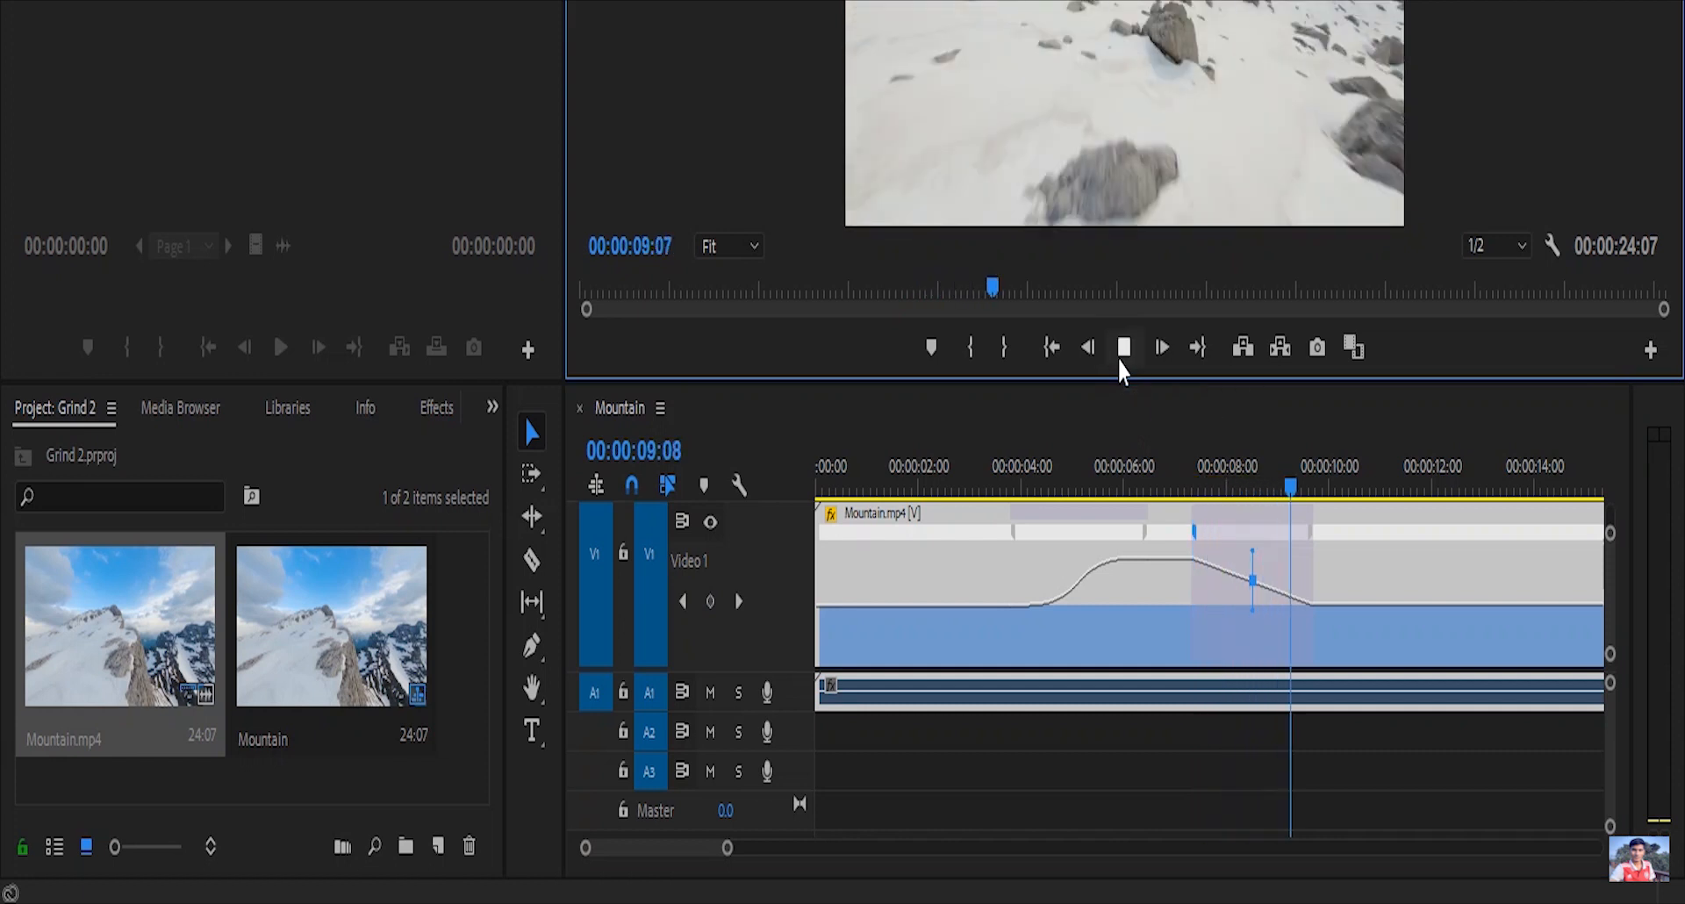
{"action": "left_click", "coordinate": [1122, 360]}
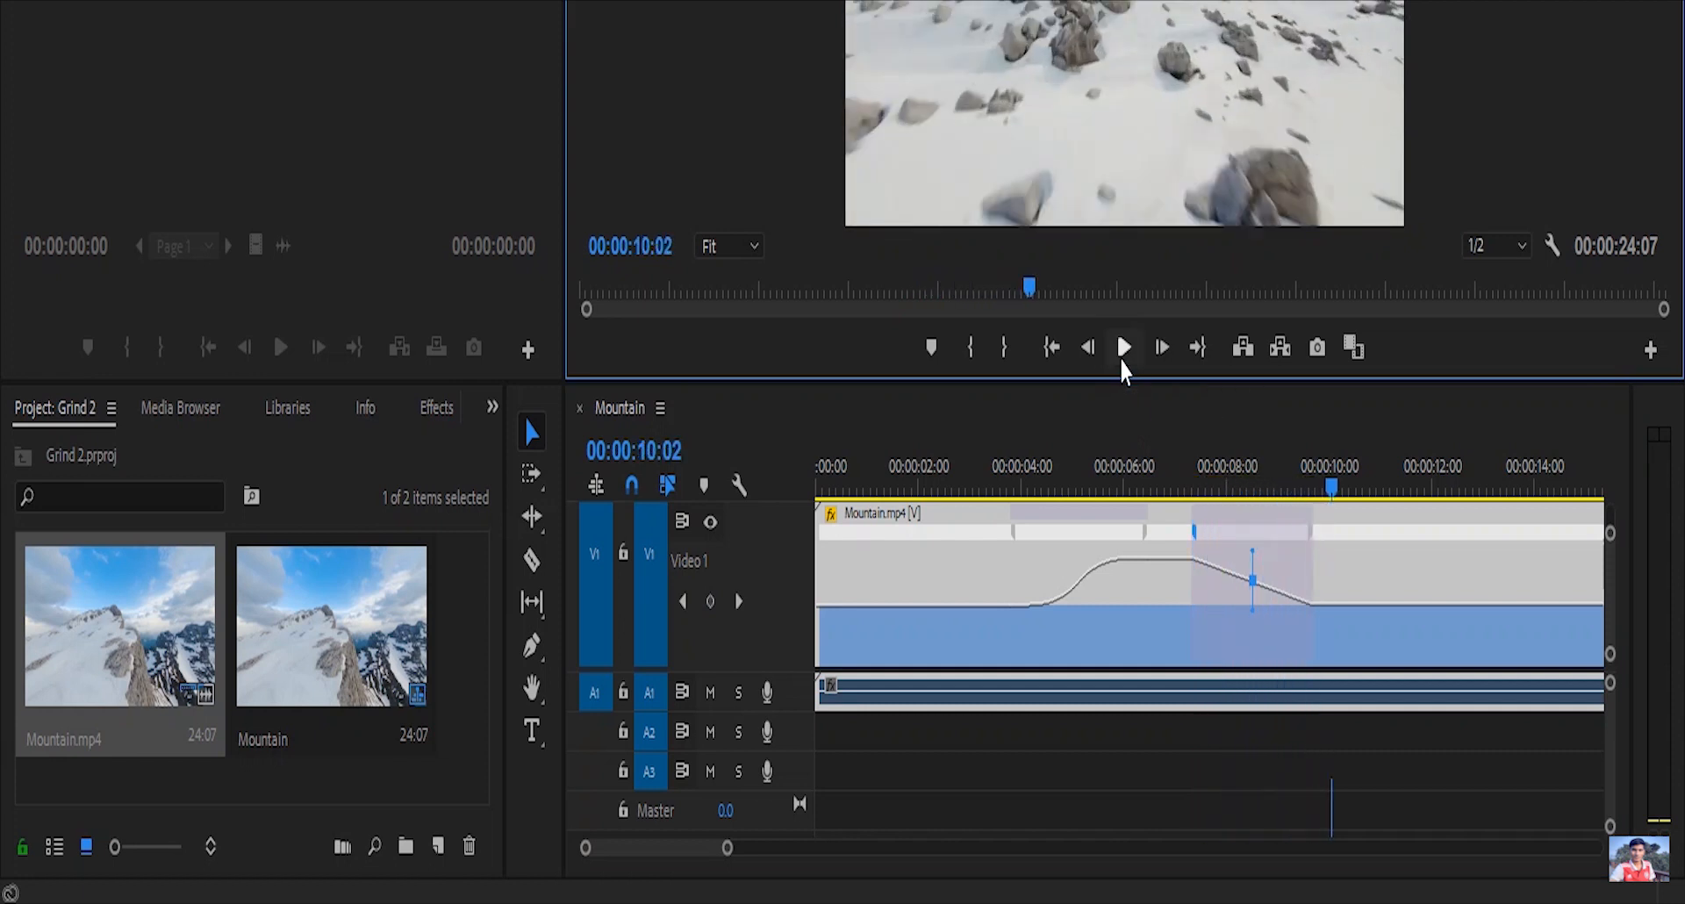
Step: Bend the slowdown ramp into a smooth ease curve, and play back the result from 00:00:06:27
{"action": "left_click", "coordinate": [1196, 533]}
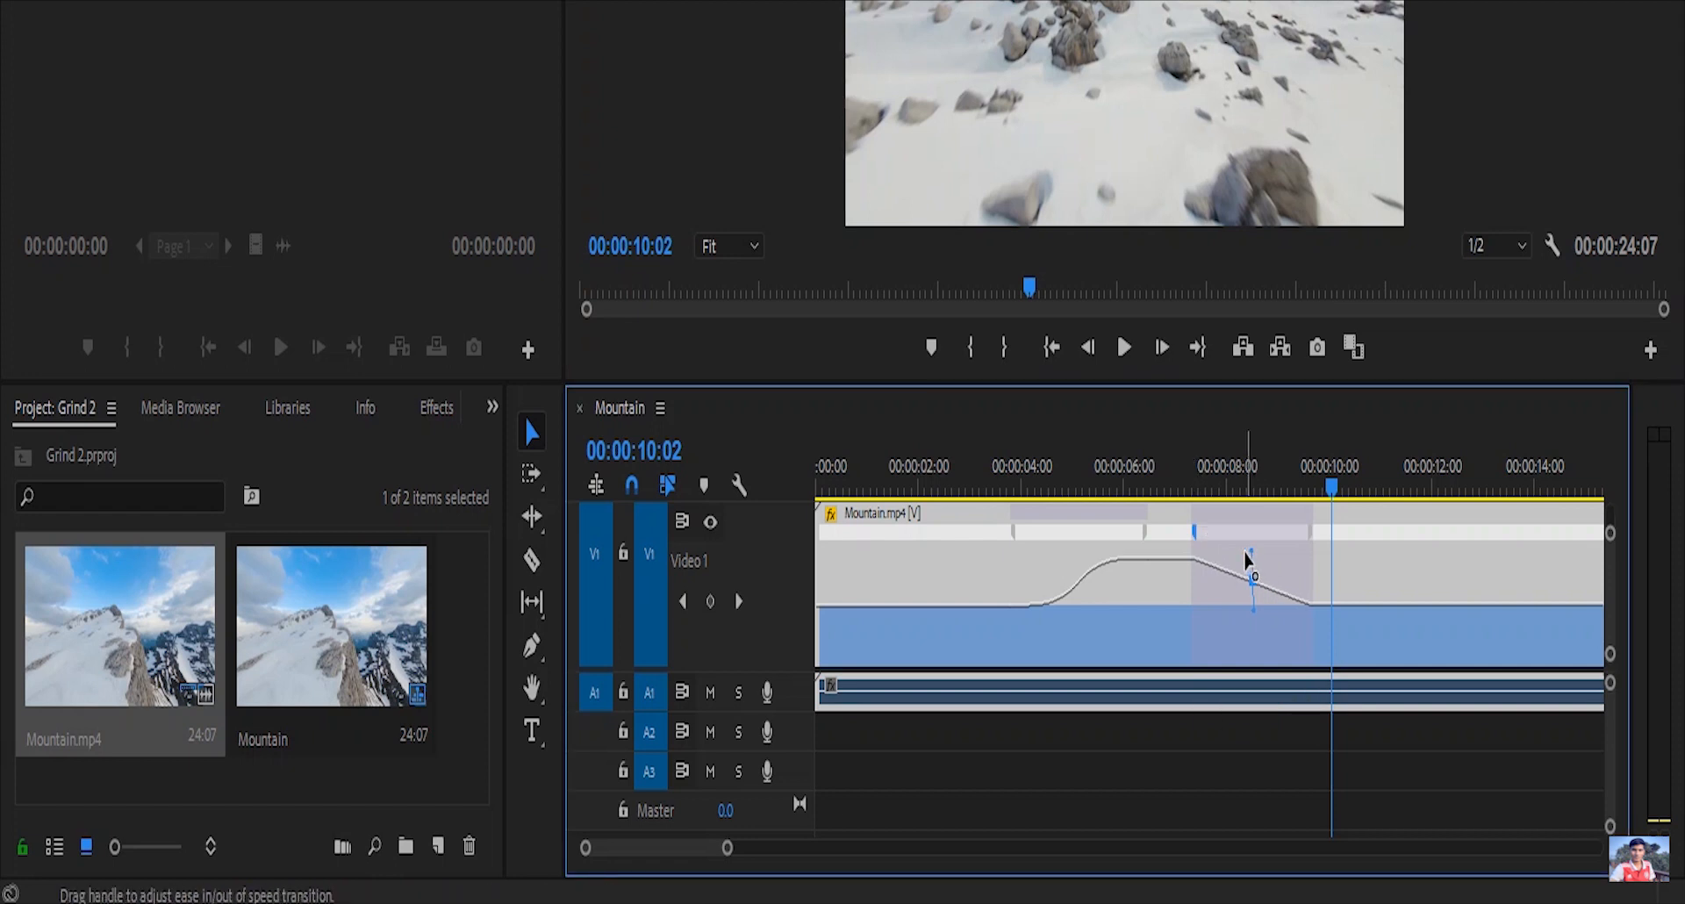
{"action": "left_click_drag", "start_coordinate": [1240, 560], "coordinate": [1139, 684]}
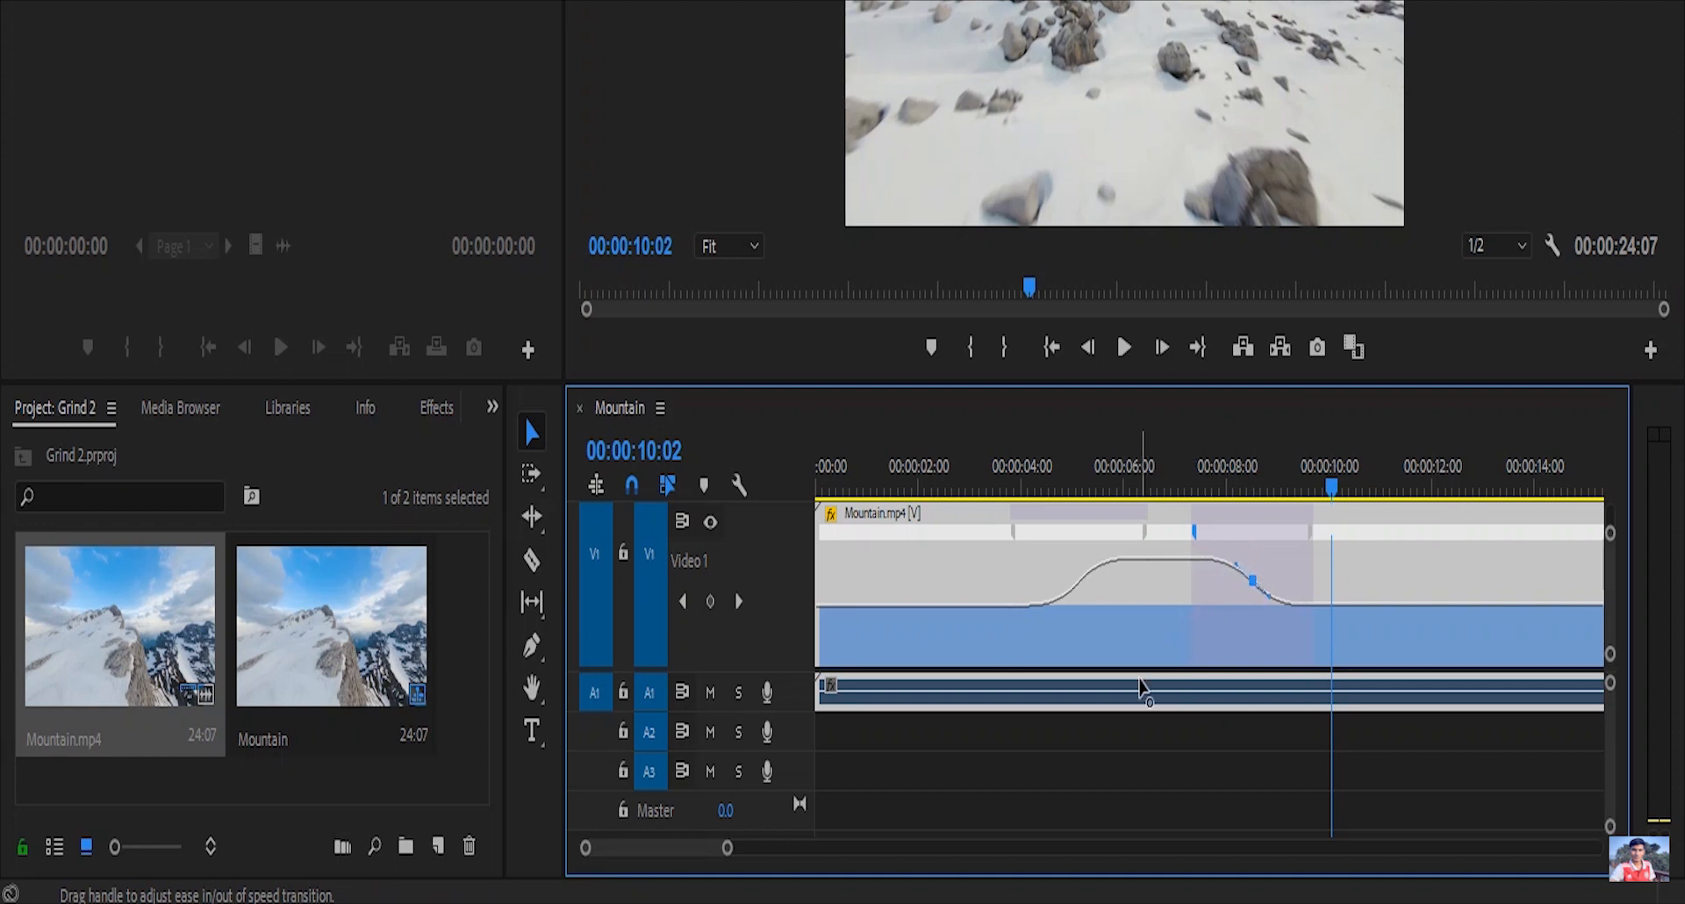
{"action": "left_click", "coordinate": [1170, 478]}
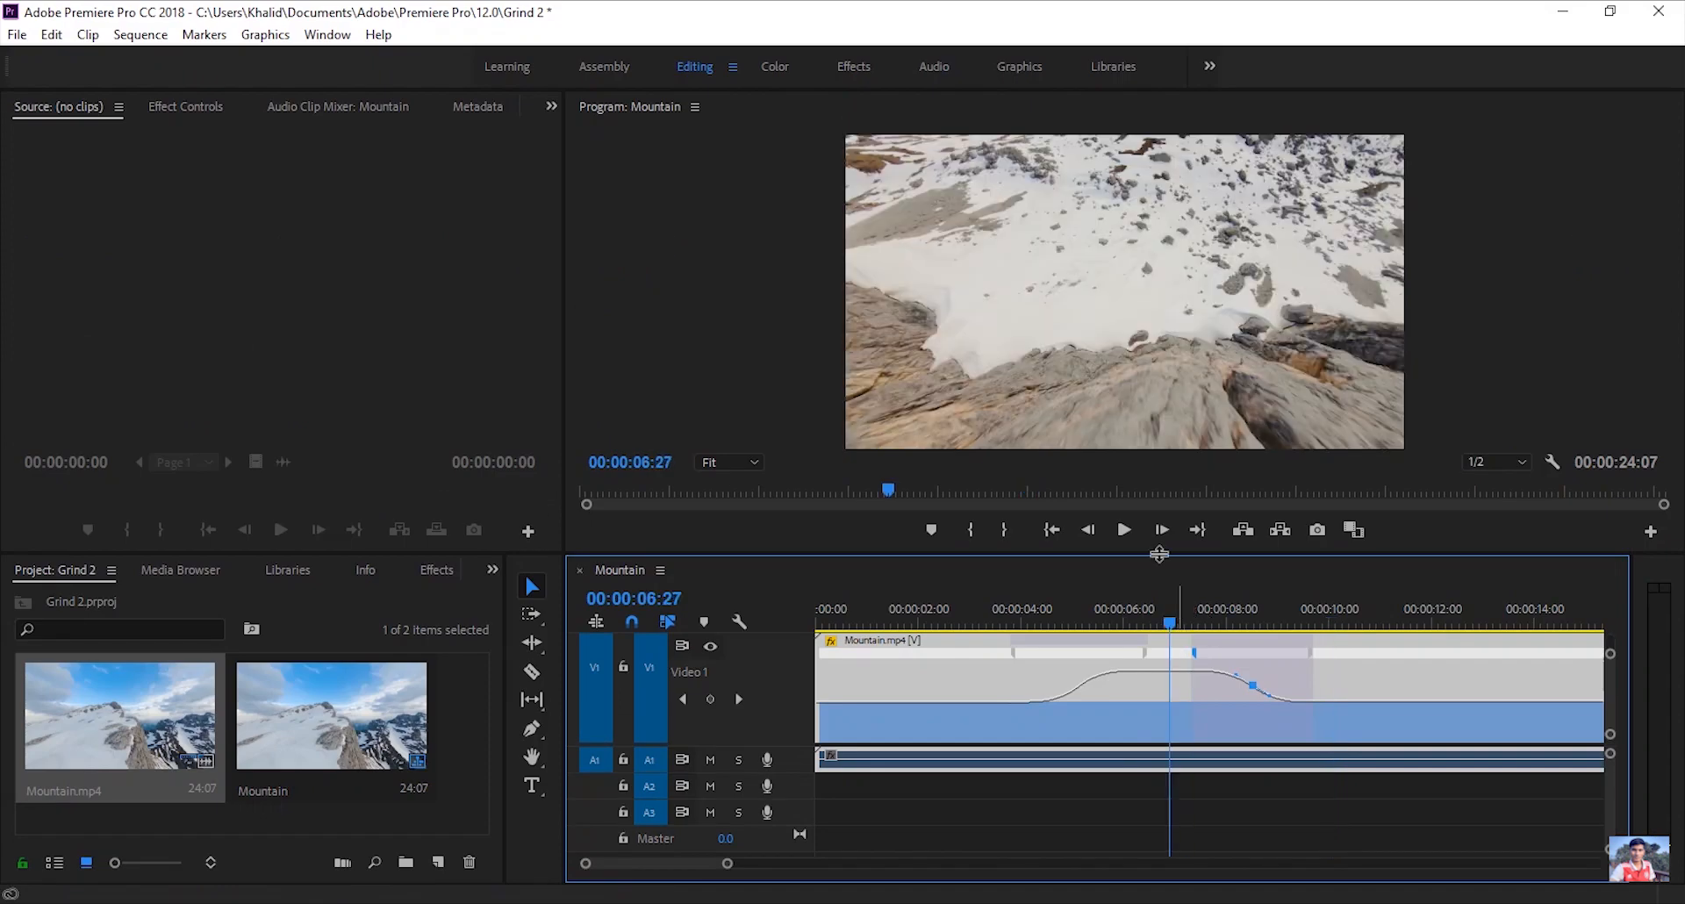
{"action": "left_click", "coordinate": [1127, 535]}
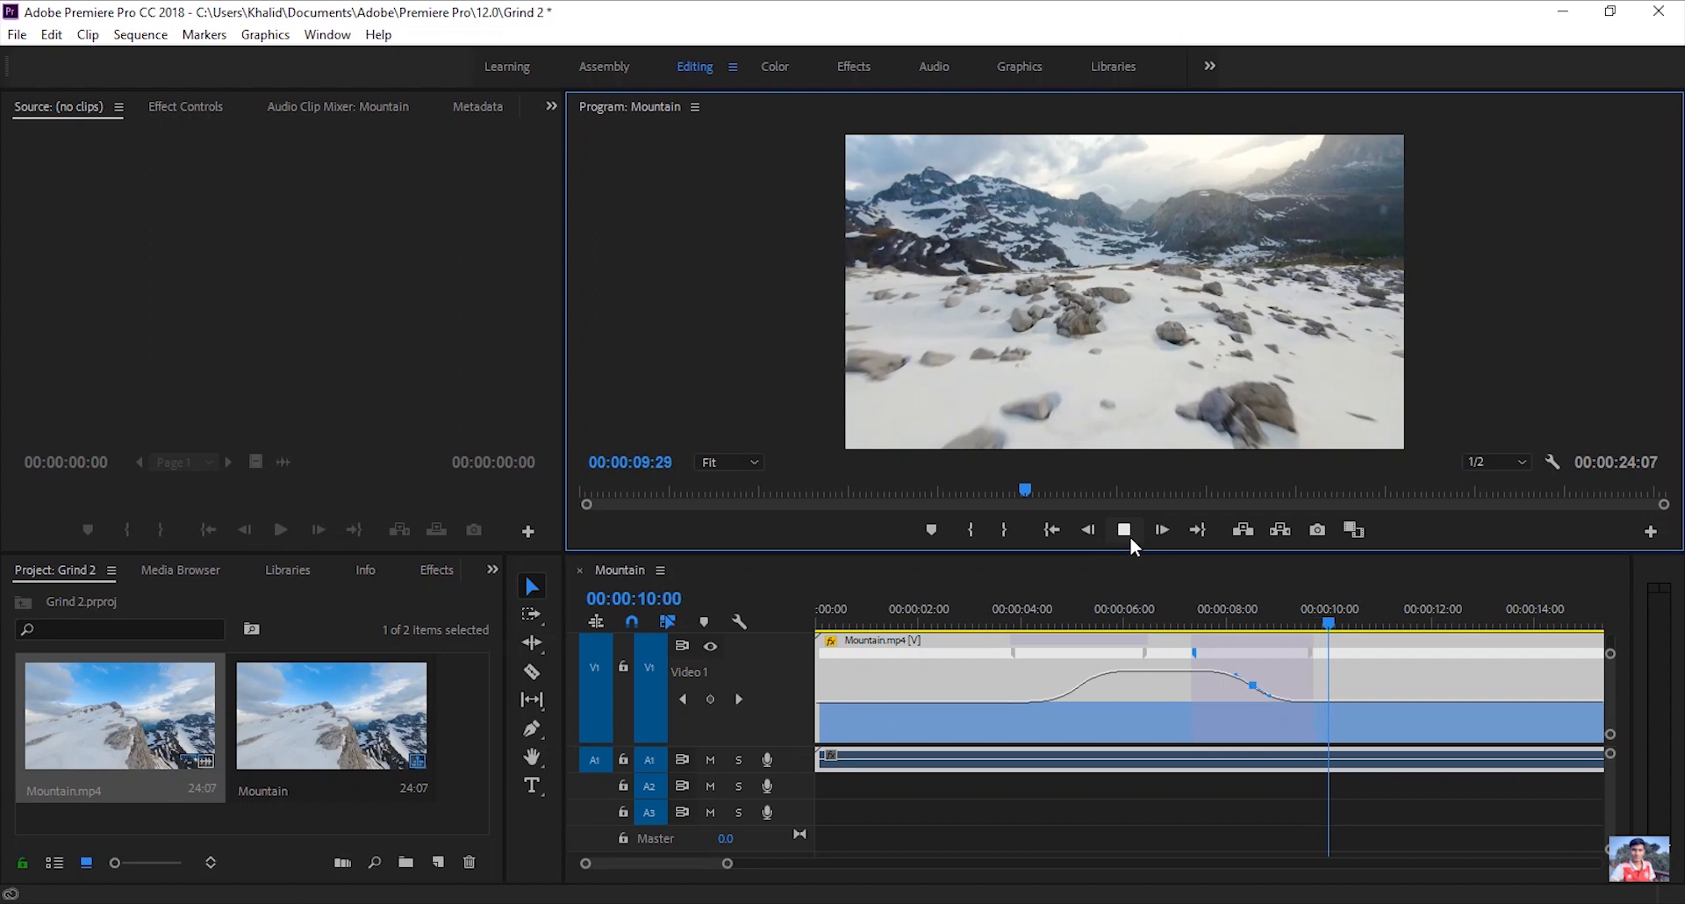
{"action": "left_click", "coordinate": [1128, 542]}
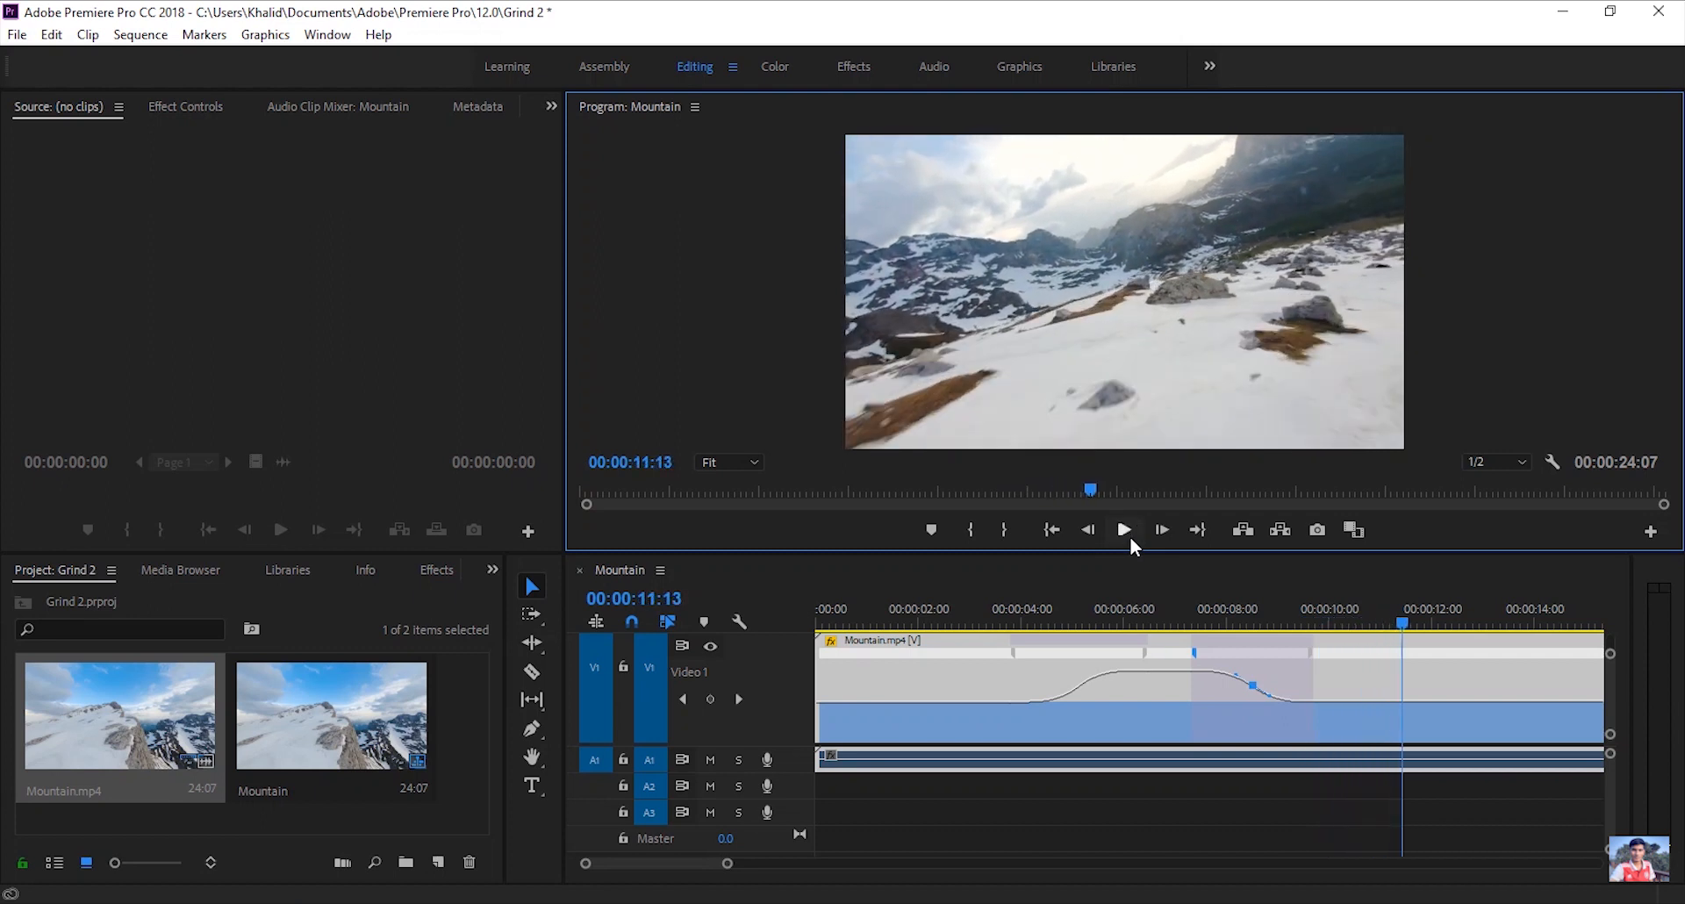
Step: Lower the clip's speed after the slowdown ramp below the original level for slow motion, and play back that part
{"action": "left_click_drag", "start_coordinate": [1395, 628], "coordinate": [1337, 642]}
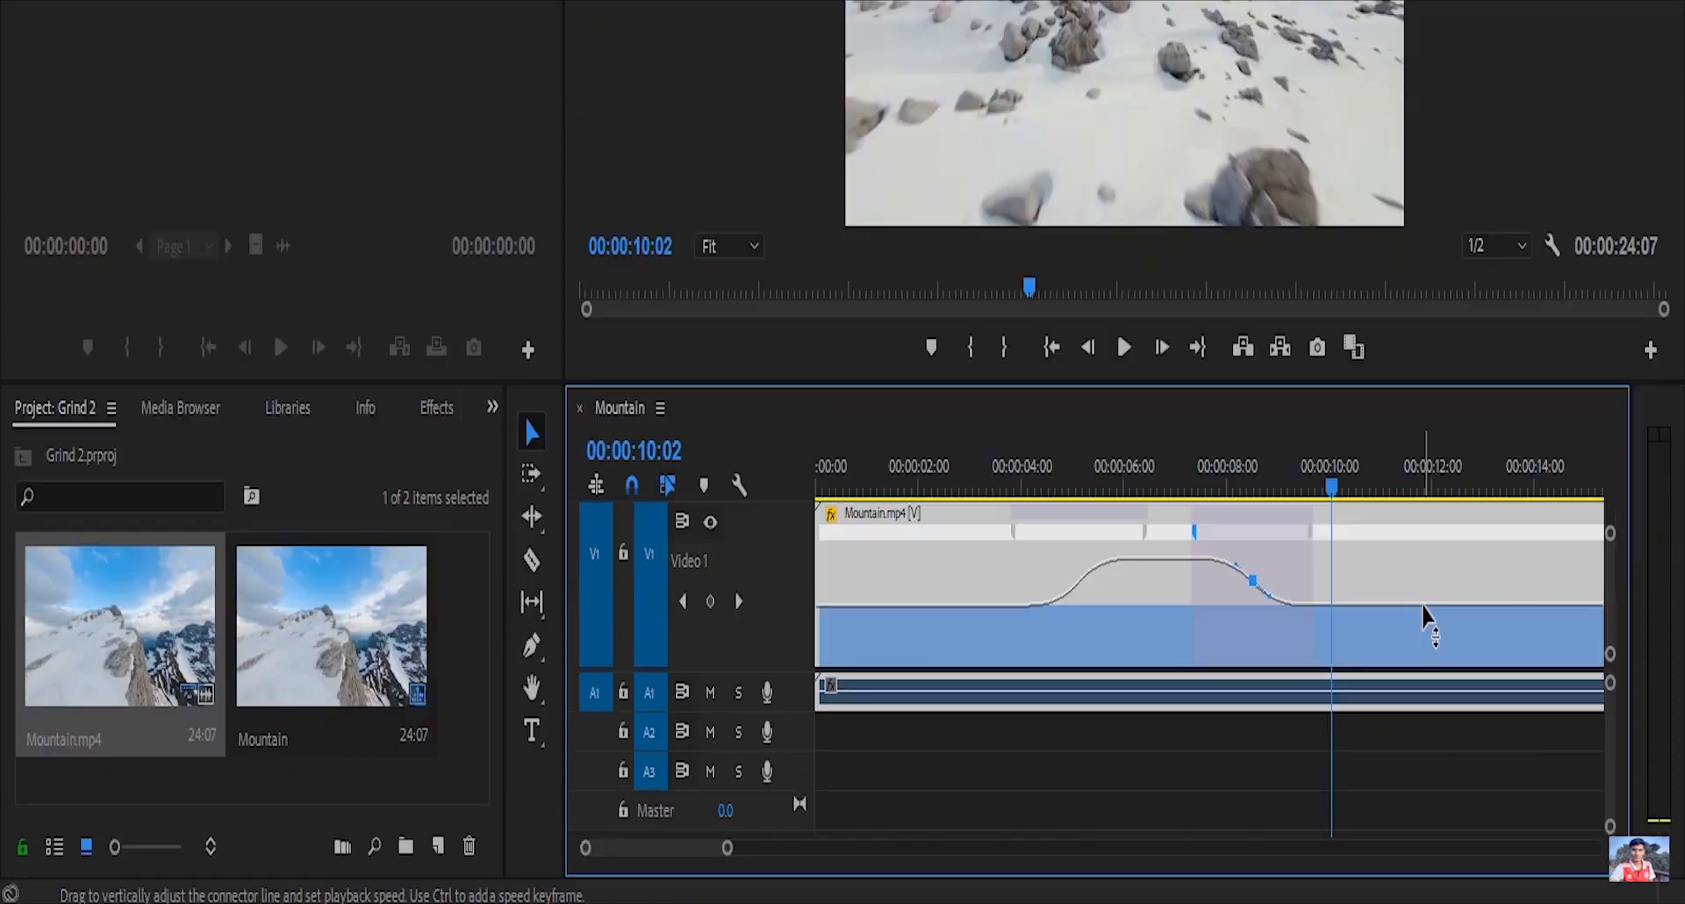
{"action": "left_click", "coordinate": [1422, 702]}
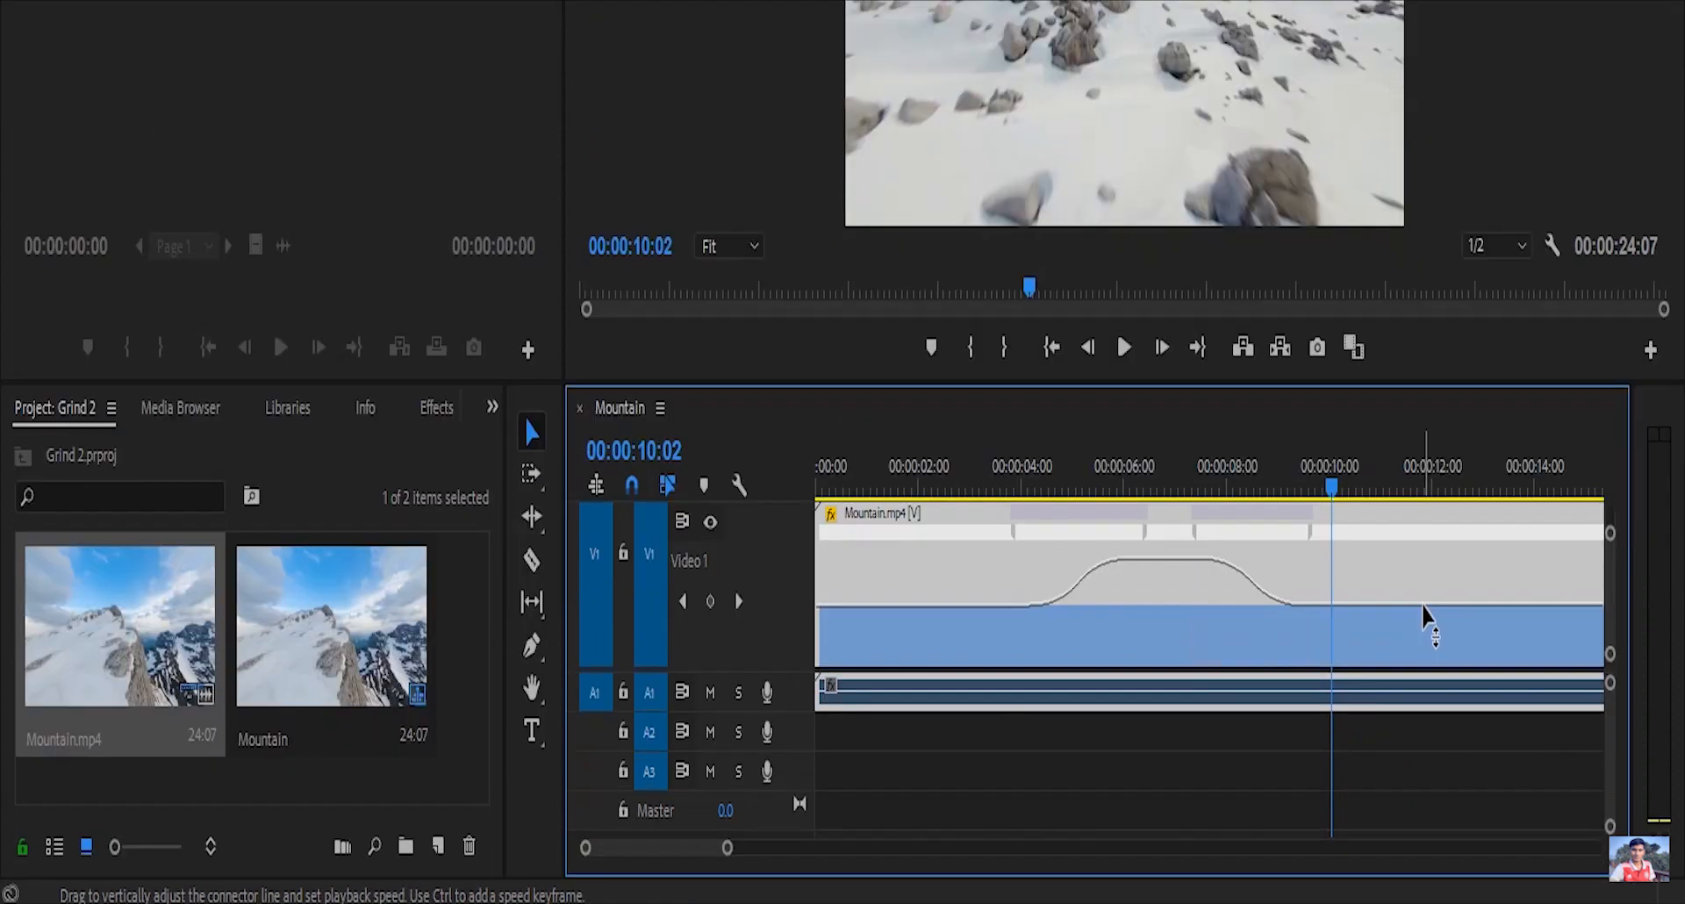
{"action": "mouse_move", "coordinate": [1423, 622]}
{"action": "left_mouse_down"}
{"action": "mouse_move", "coordinate": [1423, 724]}
{"action": "mouse_move", "coordinate": [1423, 630]}
{"action": "left_mouse_up"}
{"action": "left_click_drag", "start_coordinate": [1332, 488], "coordinate": [1314, 488]}
{"action": "left_click", "coordinate": [1122, 535]}
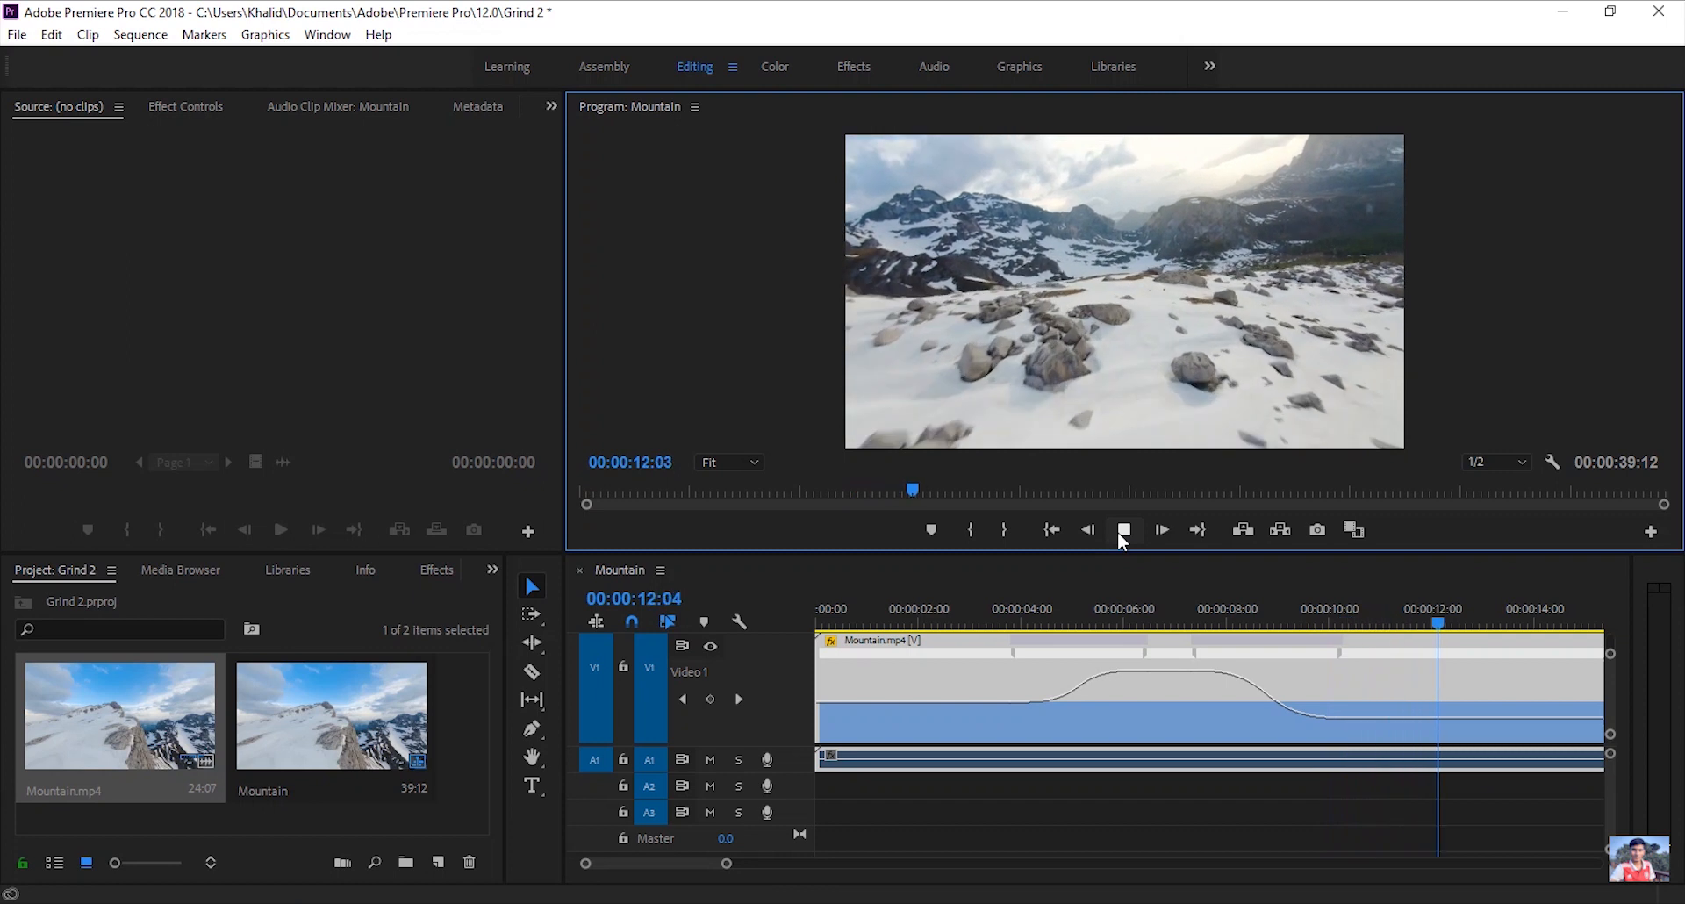
Step: Set the Mountain.mp4 clip's time interpolation to Optical Flow
{"action": "left_click", "coordinate": [1390, 684]}
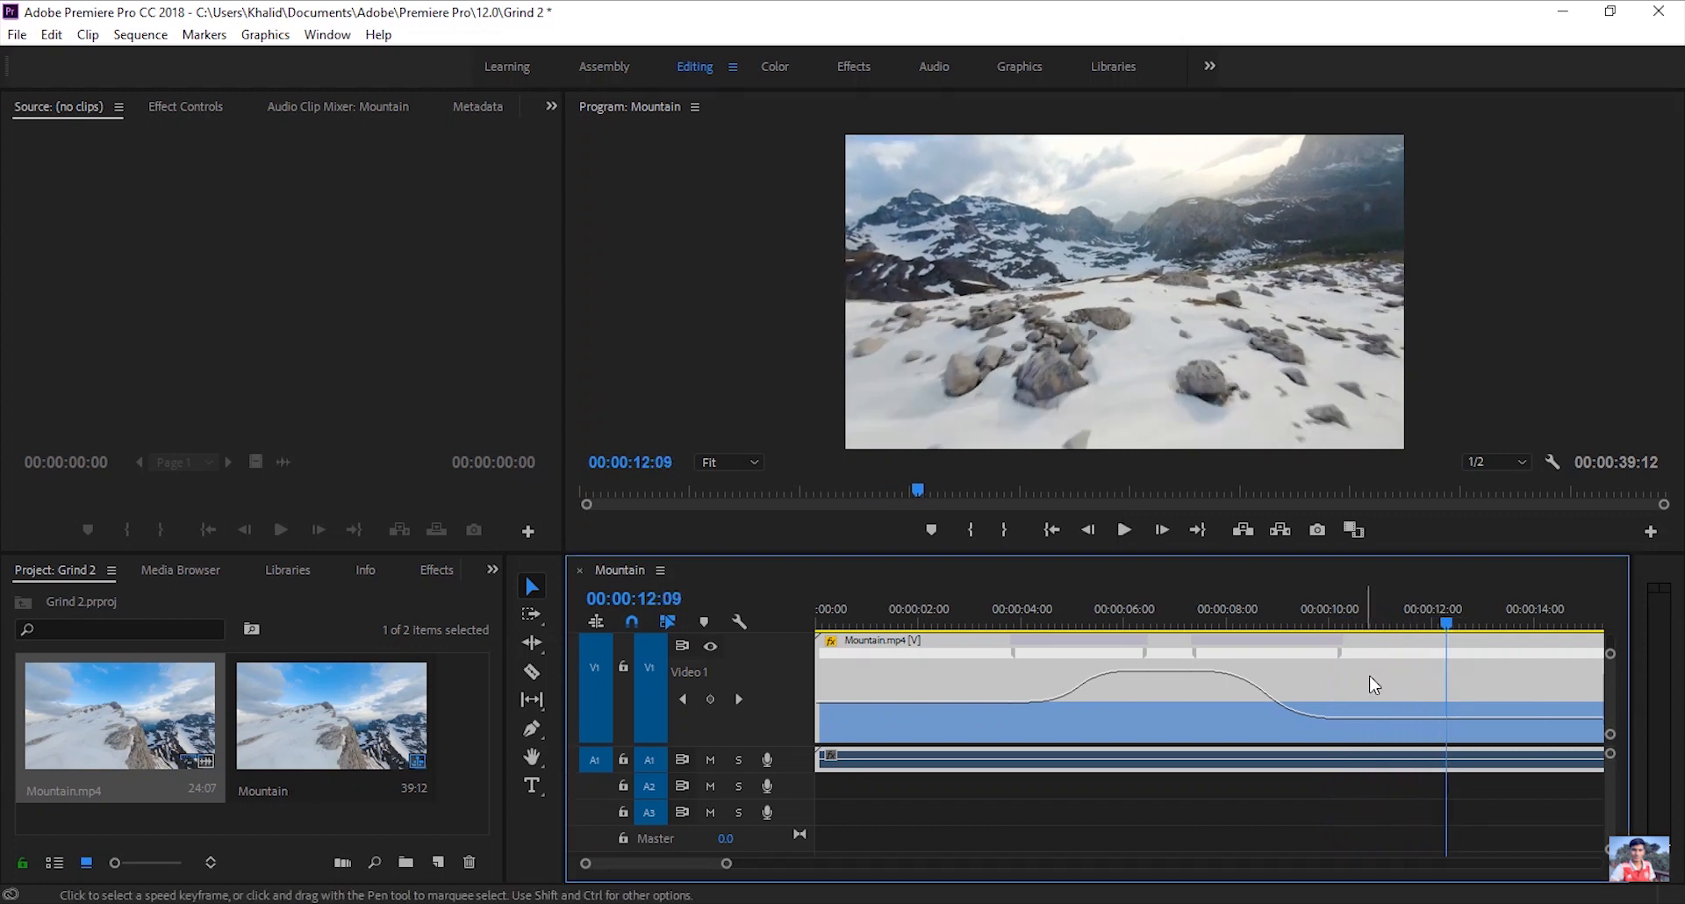
{"action": "right_click", "coordinate": [1373, 684]}
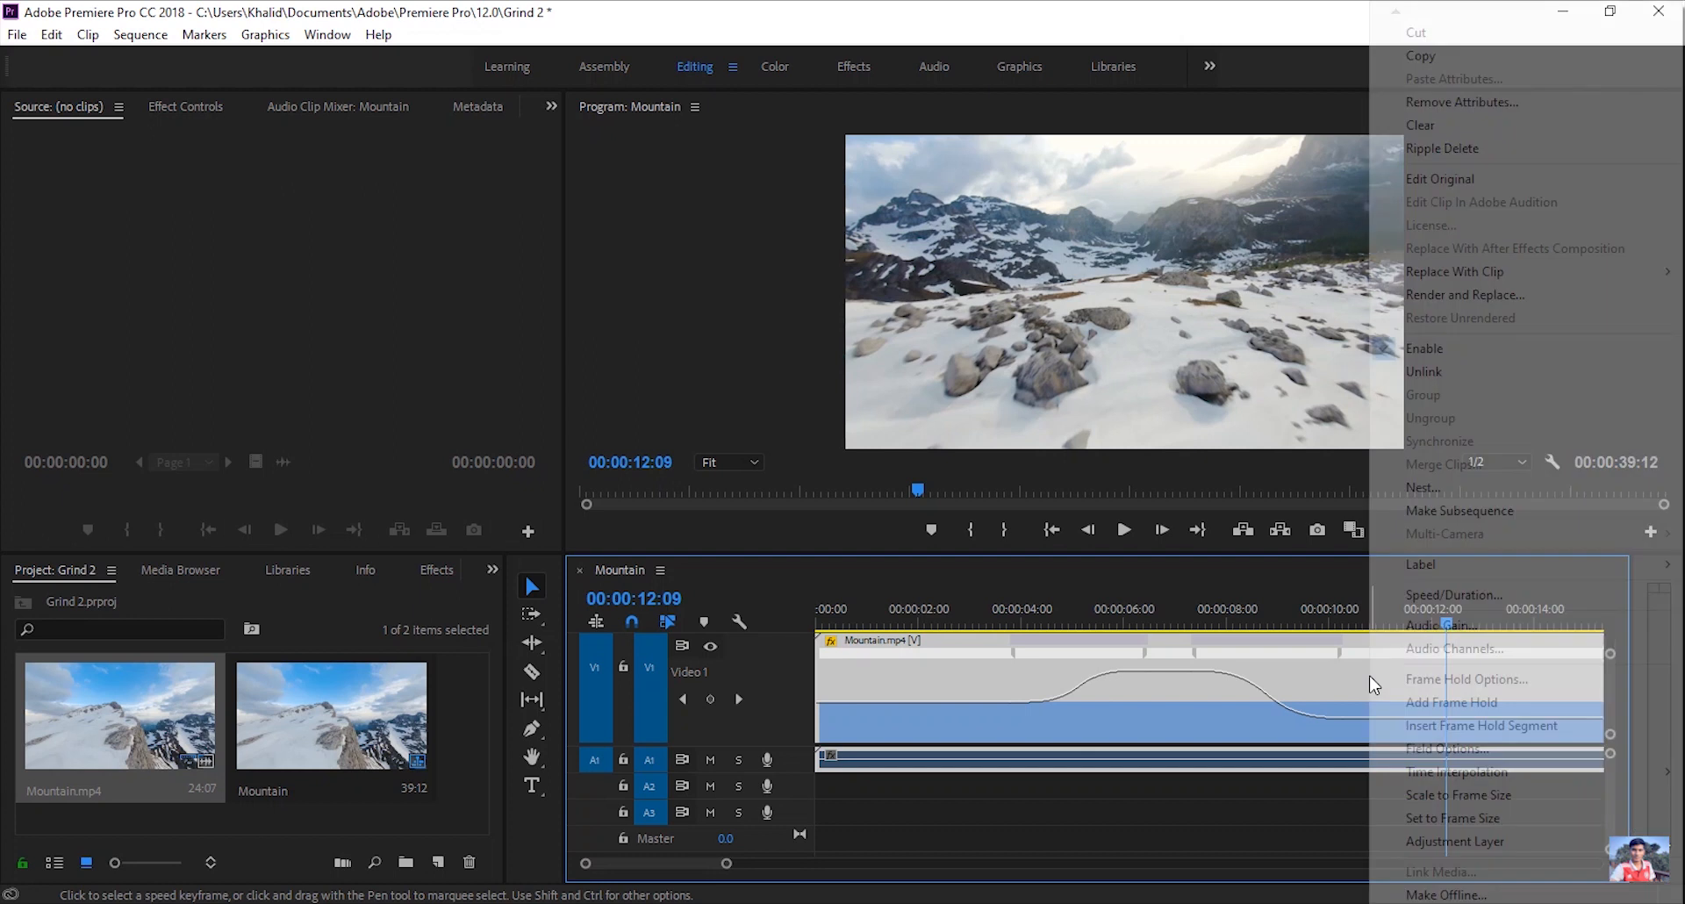
{"action": "mouse_move", "coordinate": [1472, 781]}
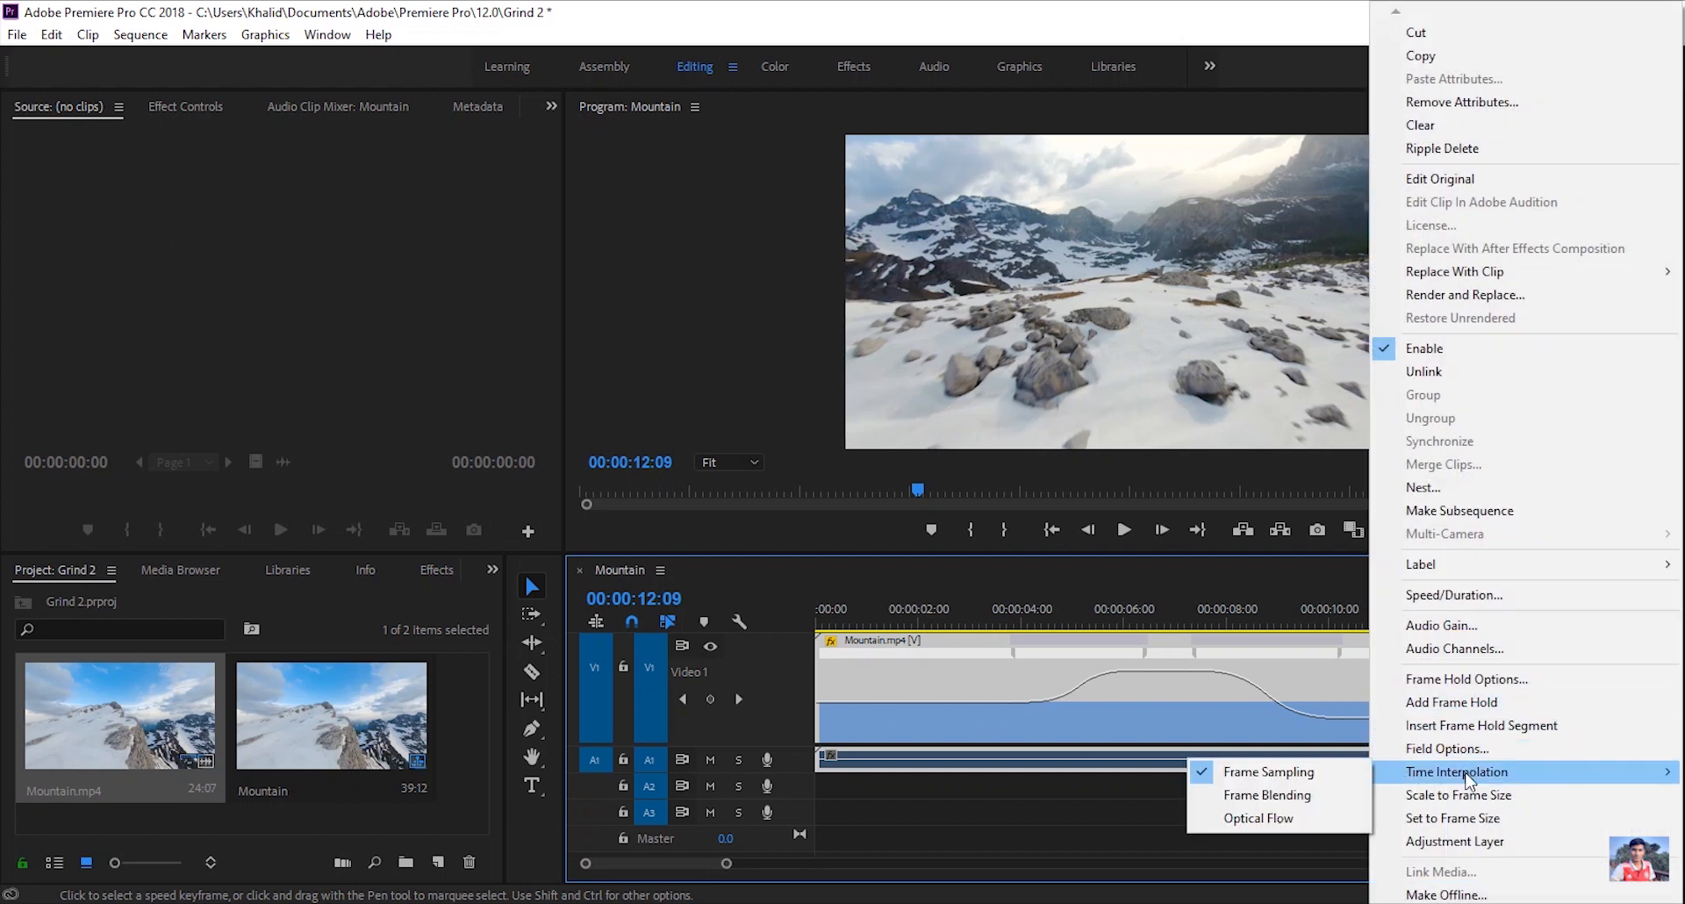
{"action": "left_click", "coordinate": [1314, 819]}
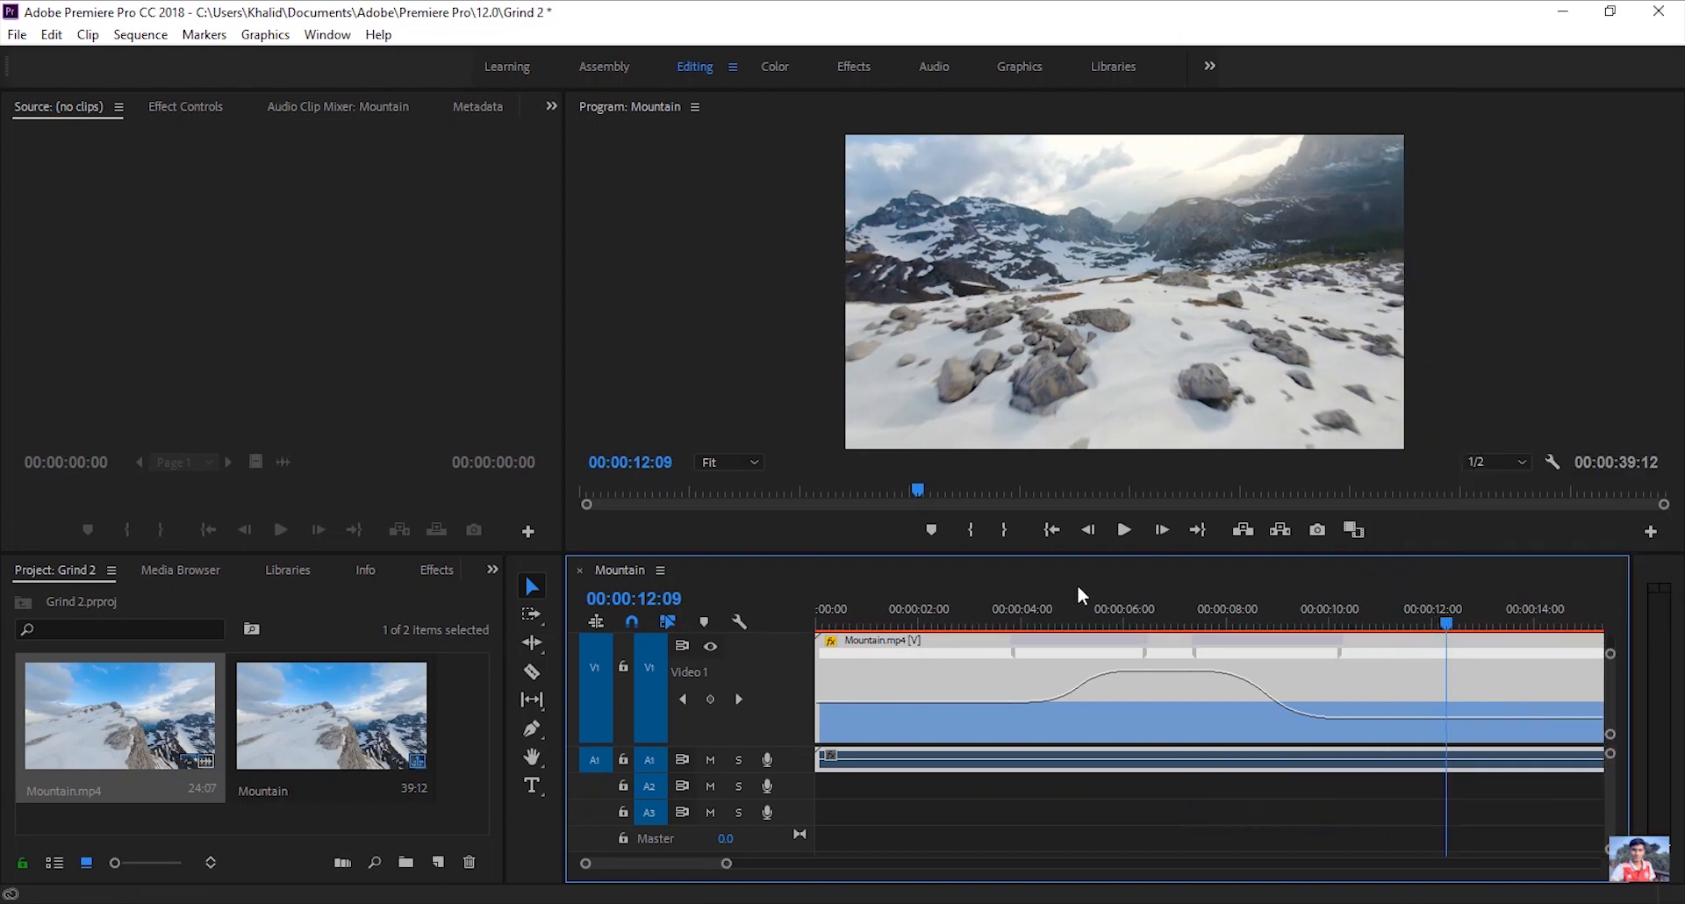
Step: Render the selected clip with Render Selection and play back the finished speed ramps from the start of the sequence
{"action": "left_click", "coordinate": [140, 35]}
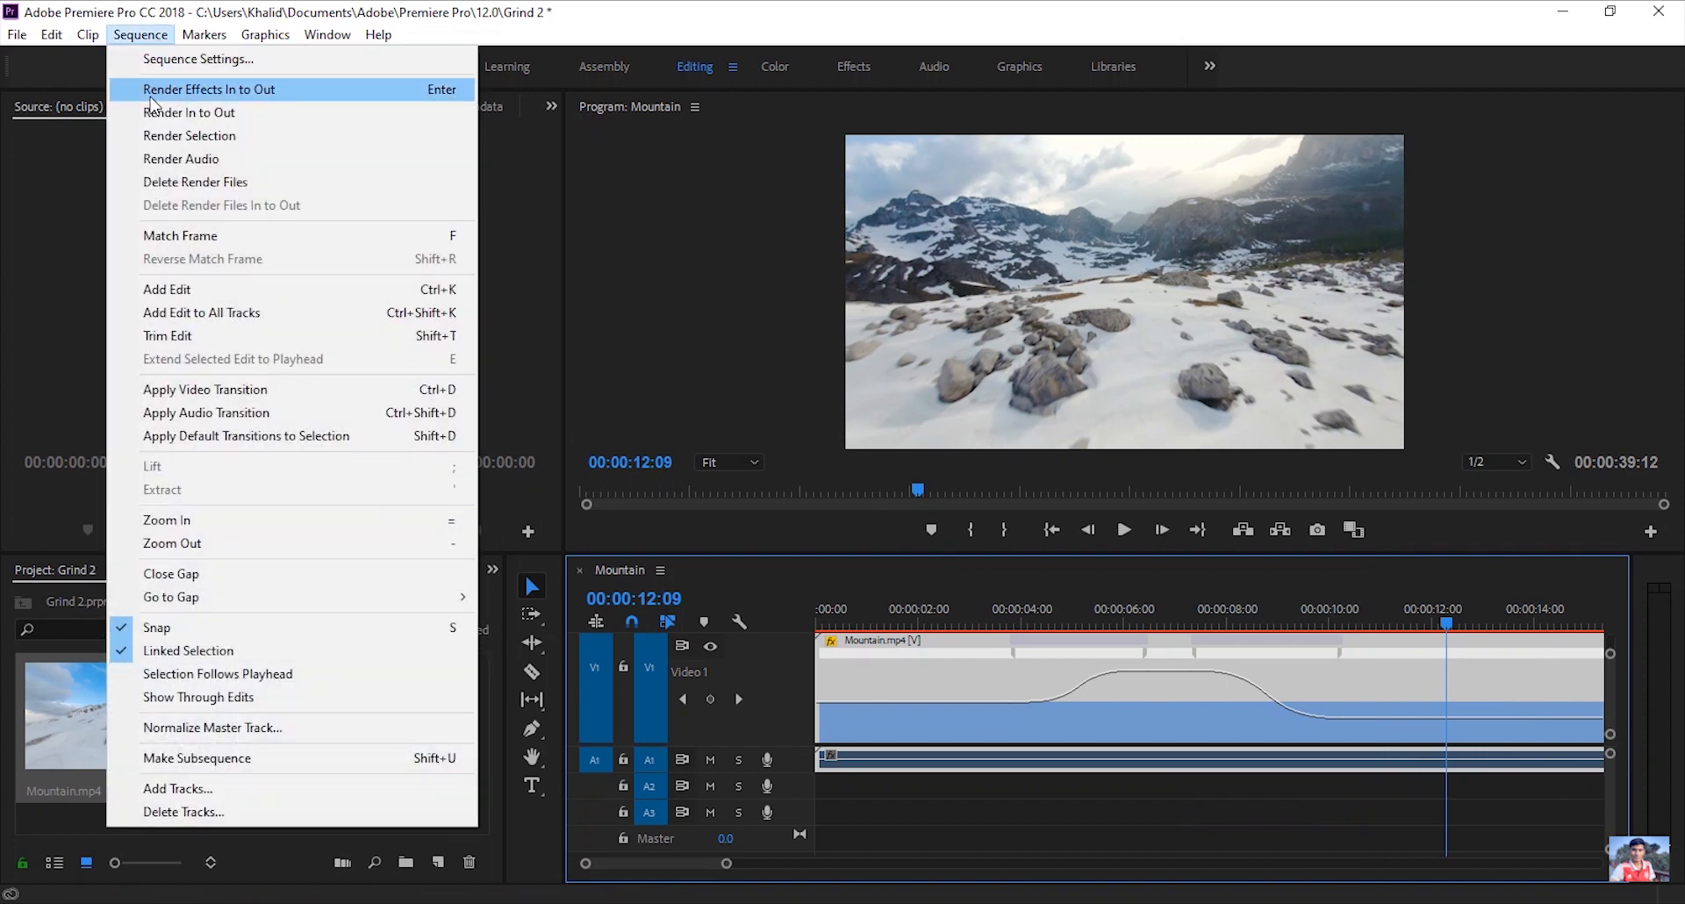
{"action": "left_click", "coordinate": [229, 137]}
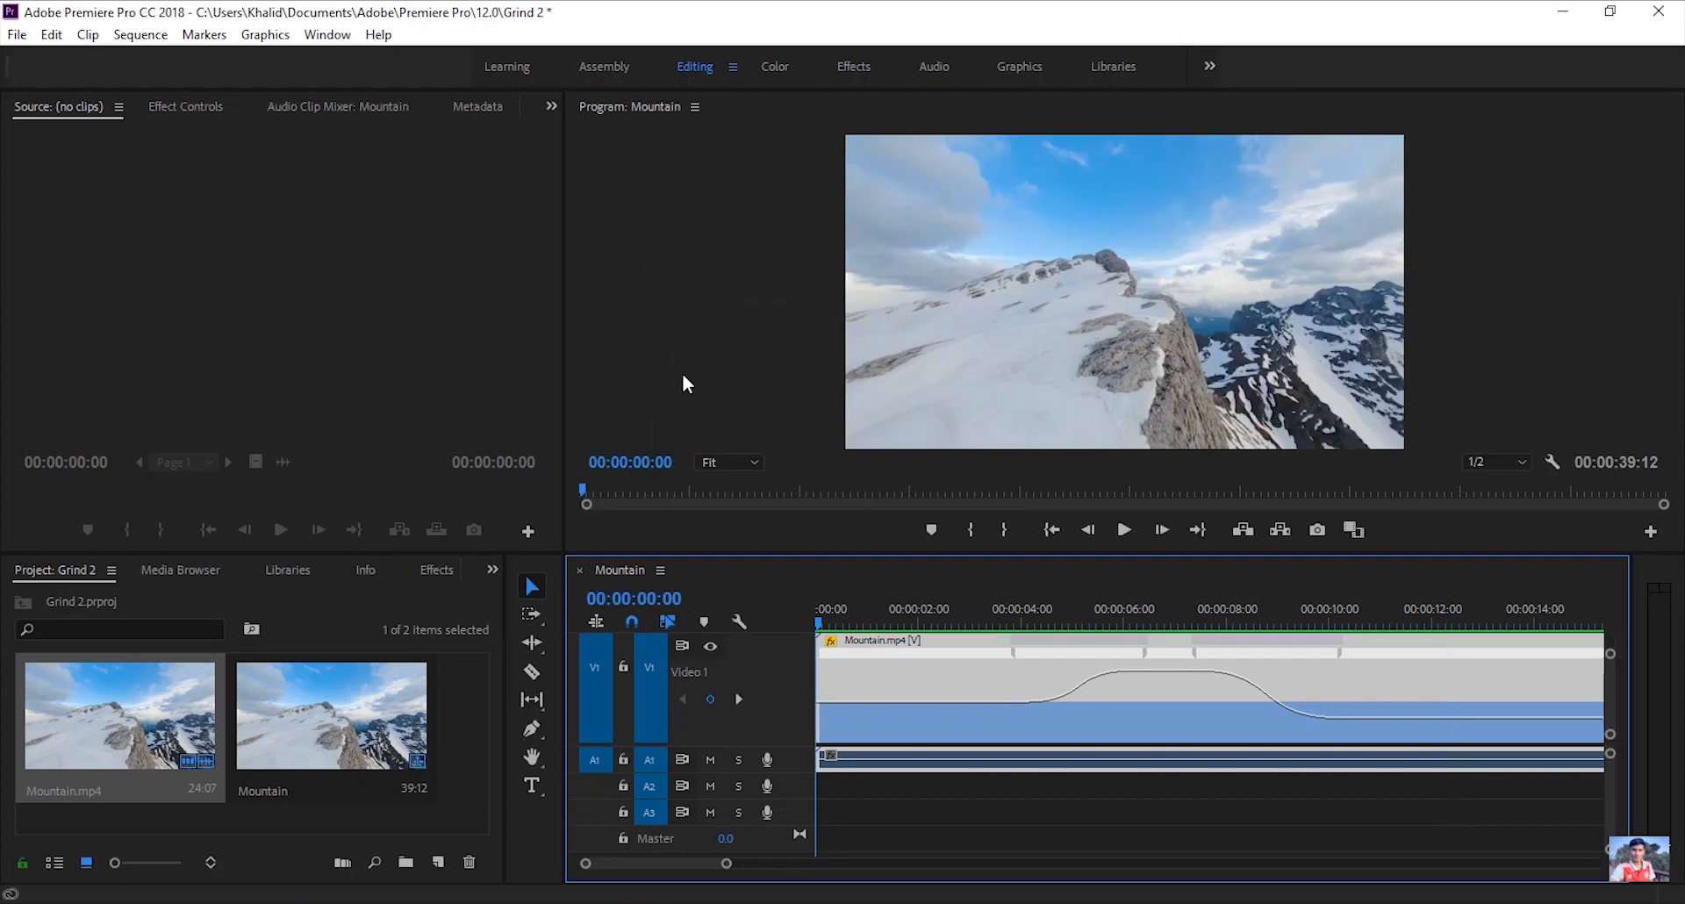
{"action": "left_click", "coordinate": [1126, 530]}
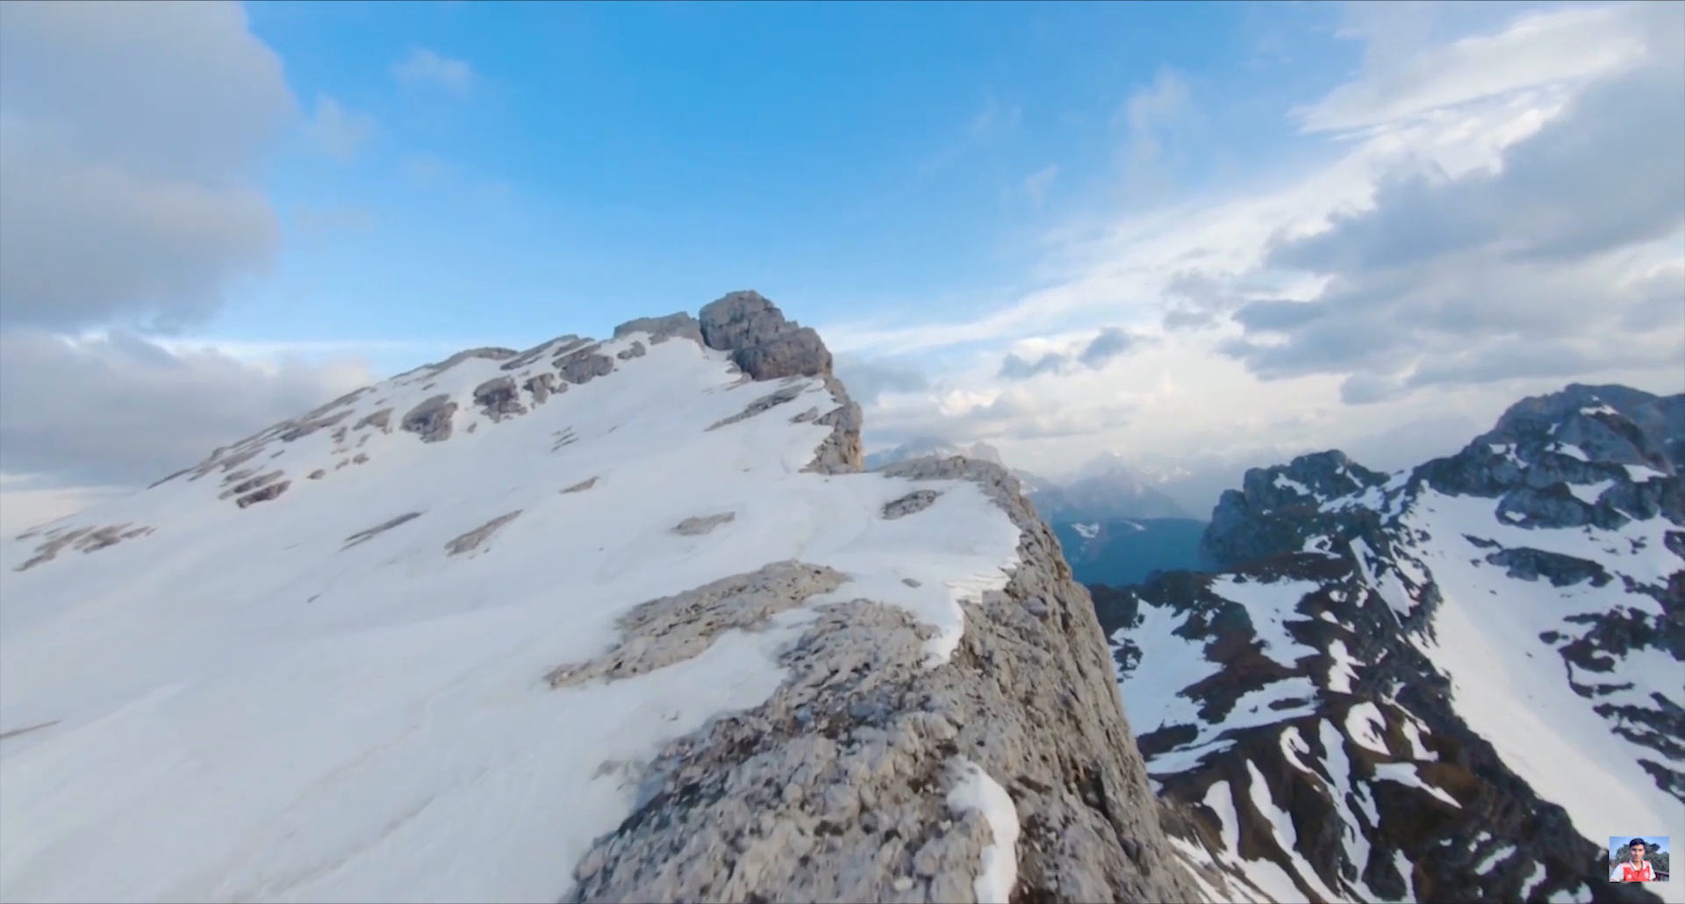